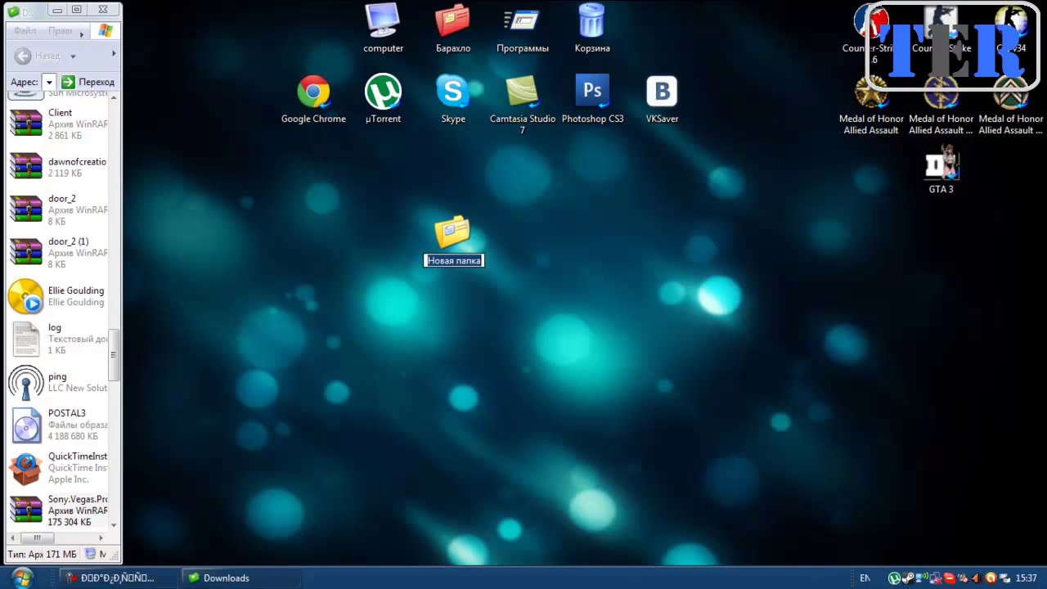
Name the new desktop folder "Sony Vegas Pro 9" and move it directly below the Skype shortcut.
text(SO)
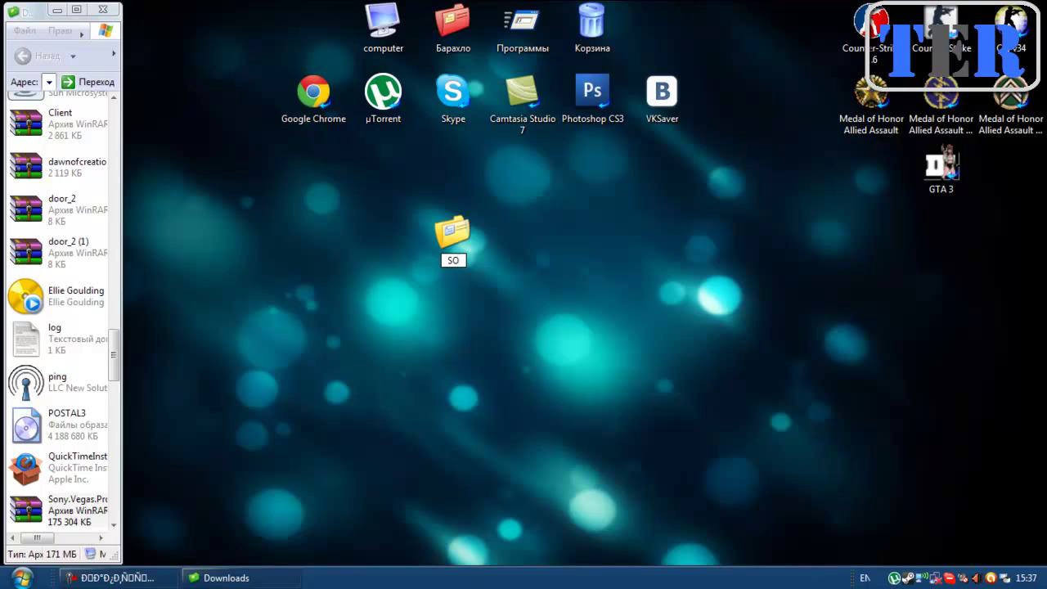
text(NY)
key(BackSpace)
key(BackSpace)
key(BackSpace)
text(ony Vegas )
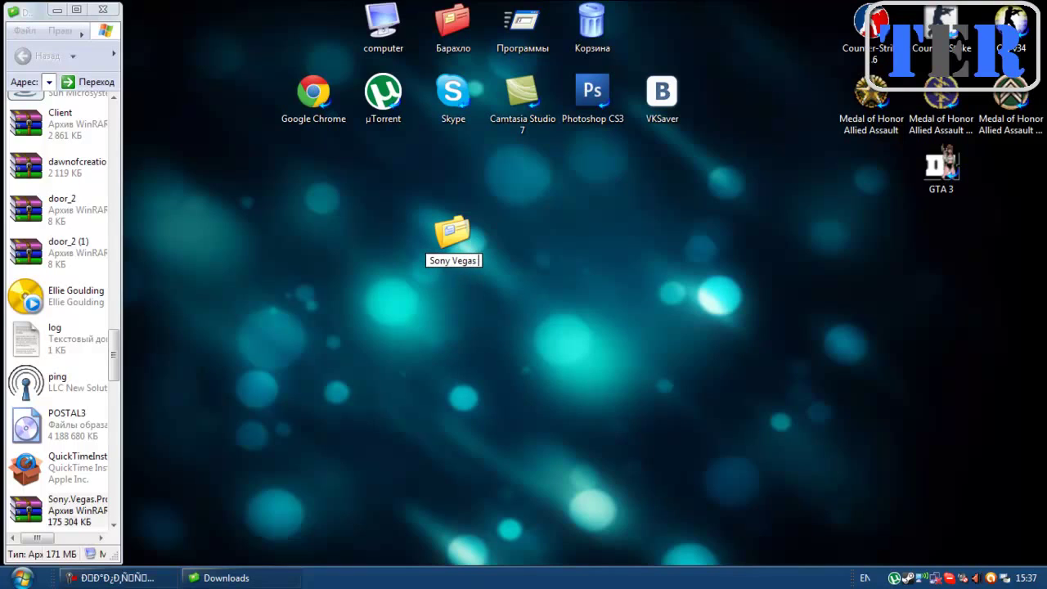
text(Pro)
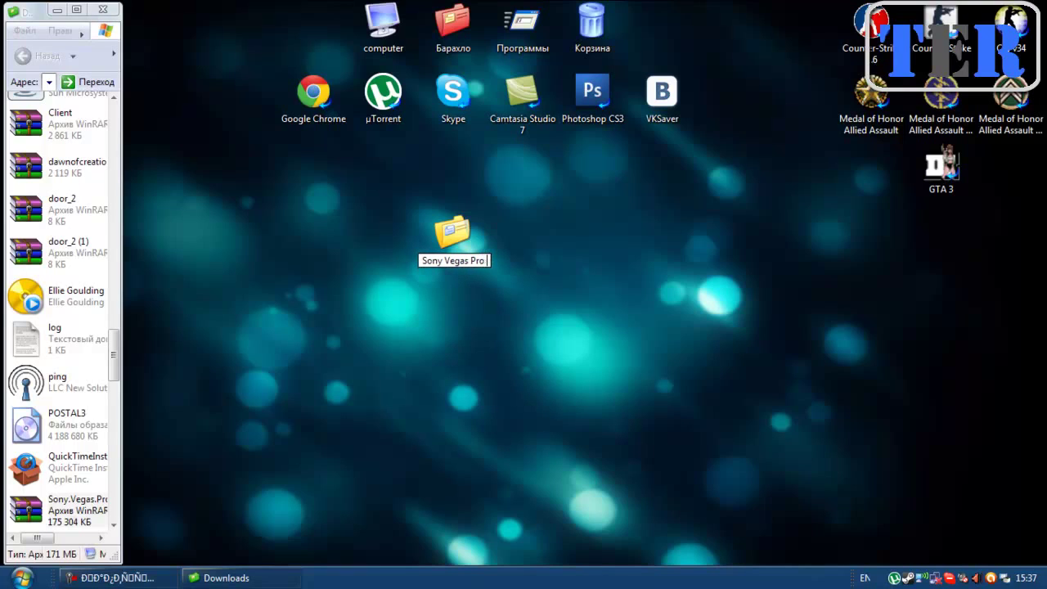
text( 9)
click(524, 245)
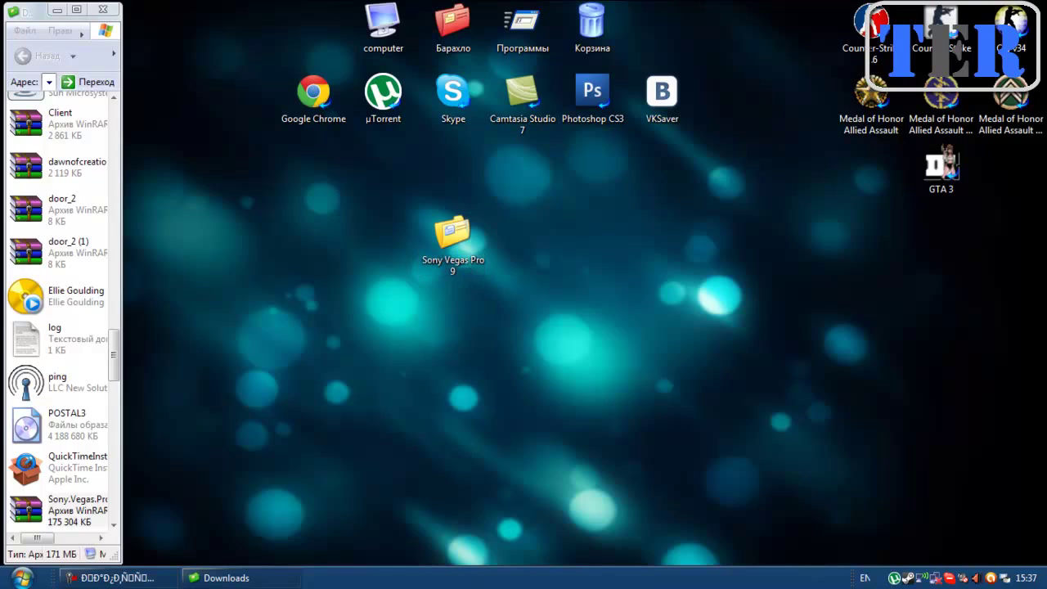
drag(452, 233, 452, 162)
click(523, 245)
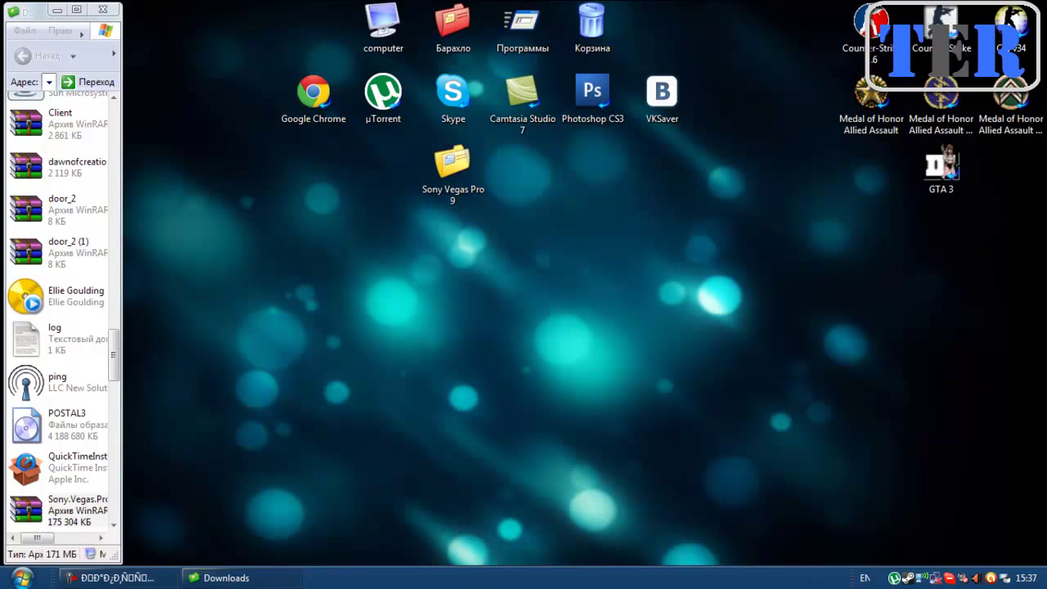
Extract the Keygen, Rus and Setup folders from Sony.Vegas.Pro.9.0d.Build.1133.rar into the Sony Vegas Pro 9 desktop folder and close the open windows.
double_click(58, 510)
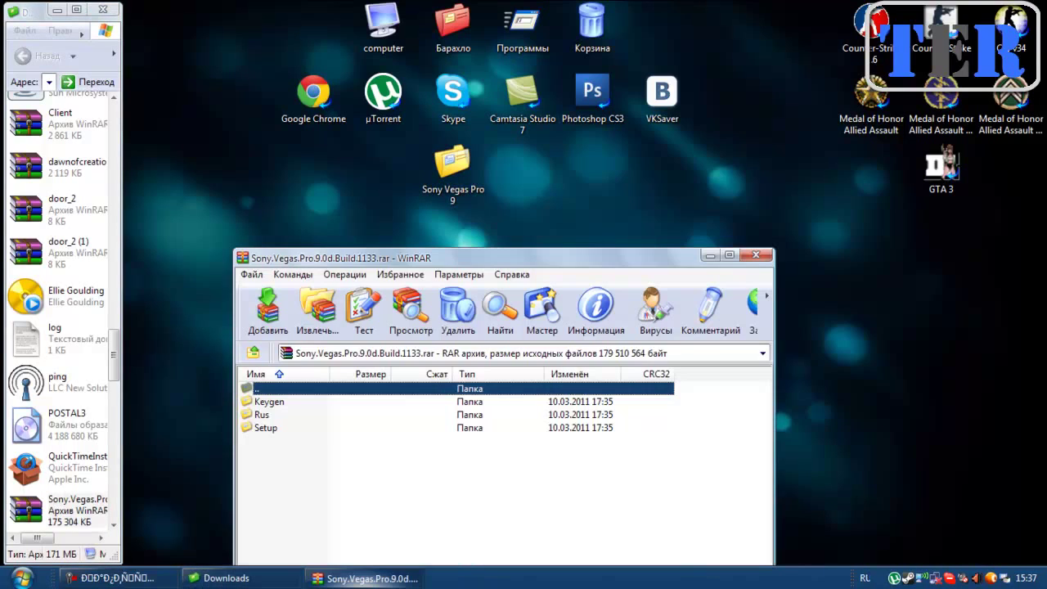
drag(304, 456, 452, 168)
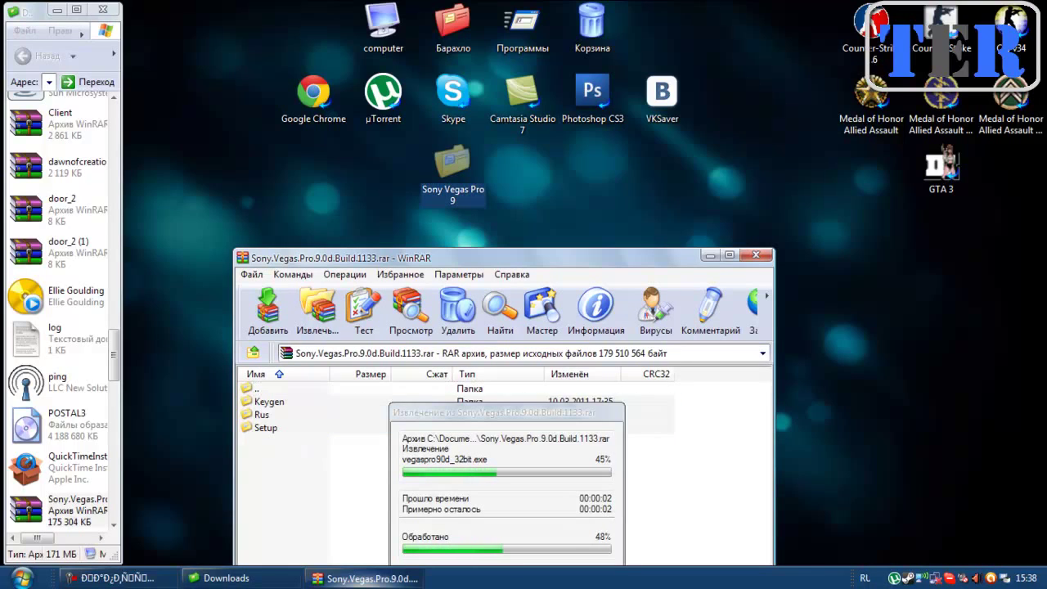
click(103, 10)
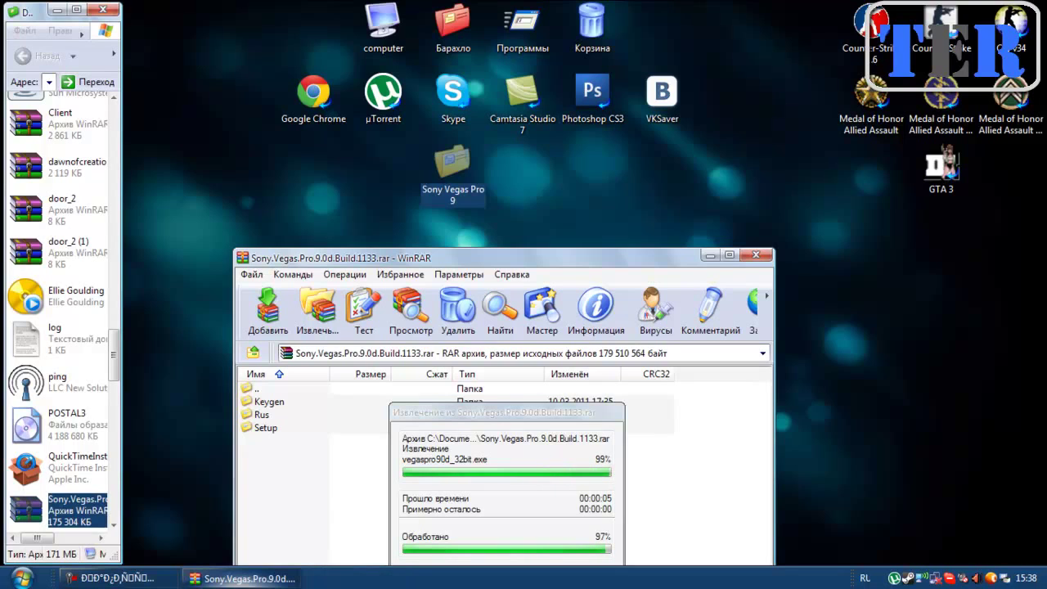
click(755, 255)
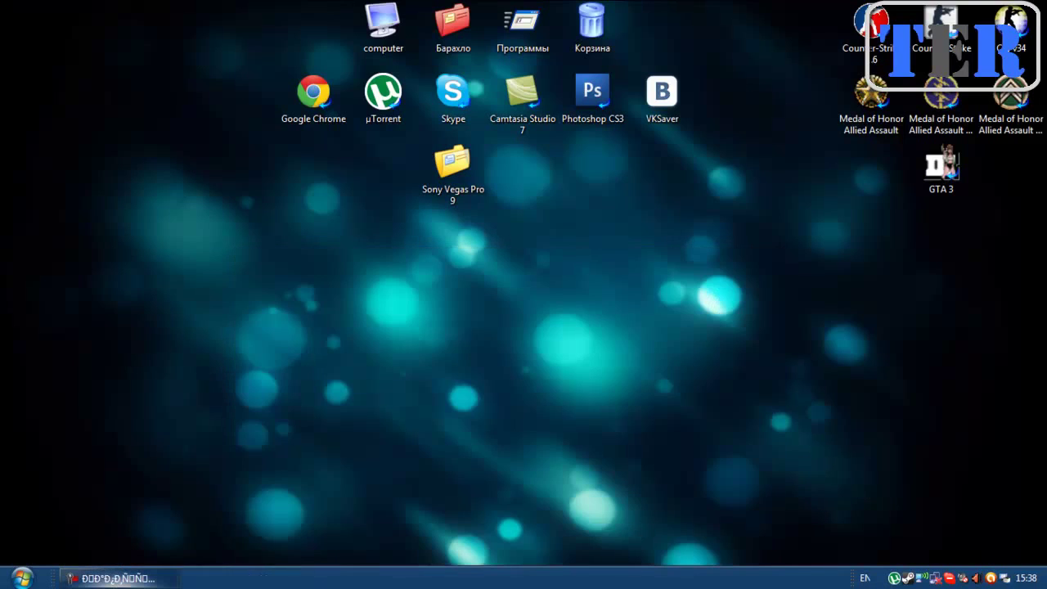
Look through the Setup, Rus and Keygen subfolders of the Sony Vegas Pro 9 desktop folder, and close the folder window.
double_click(453, 164)
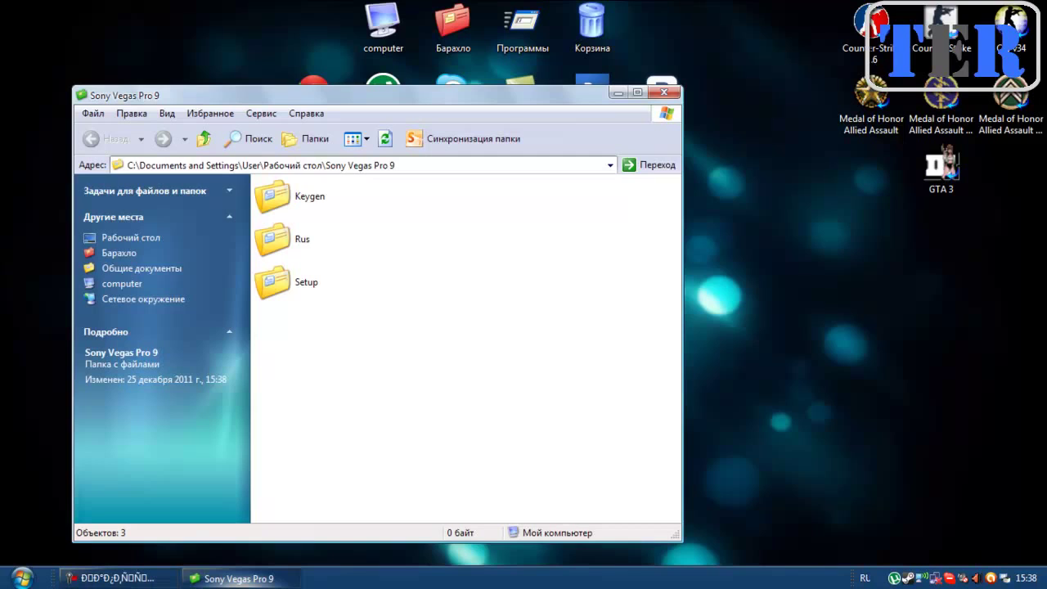
double_click(273, 282)
click(107, 139)
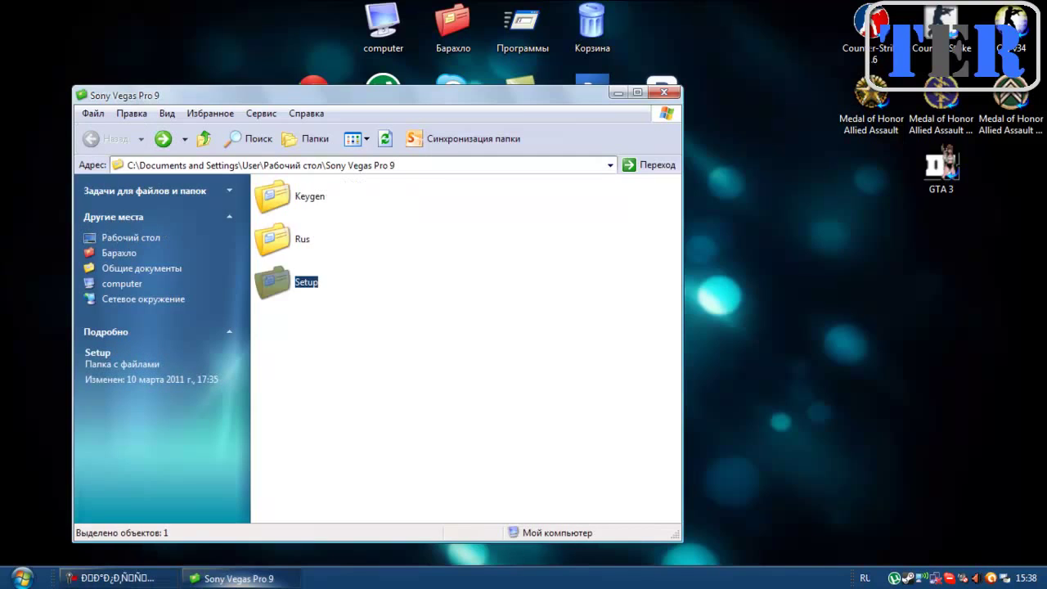
double_click(273, 239)
key(BackSpace)
key(Up)
key(Return)
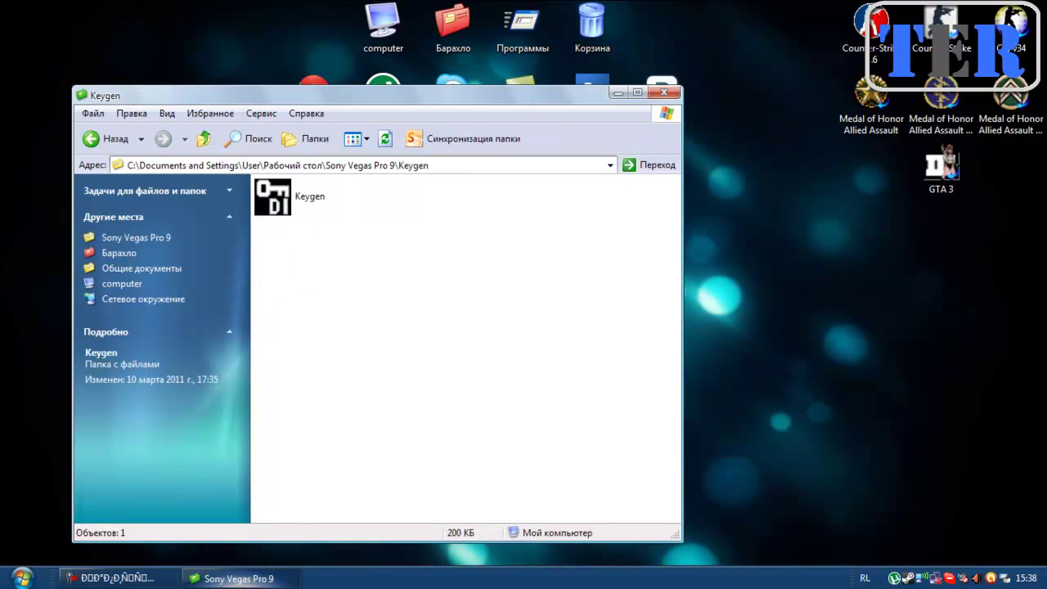
key(BackSpace)
key(alt+F4)
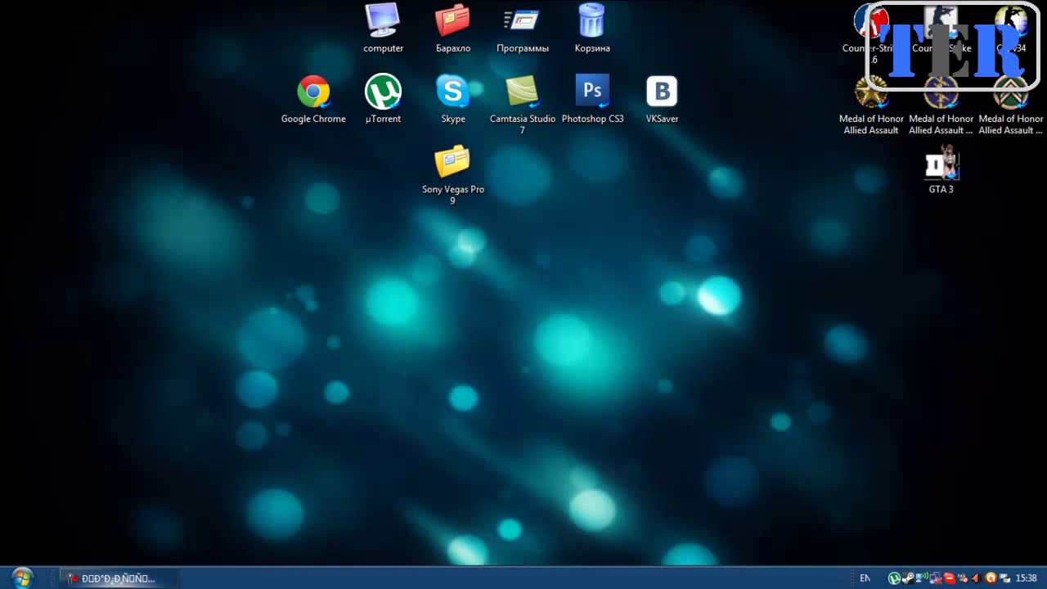
Create a folder named "SONY vEGAS 9" in the root of drive D.
key(super+e)
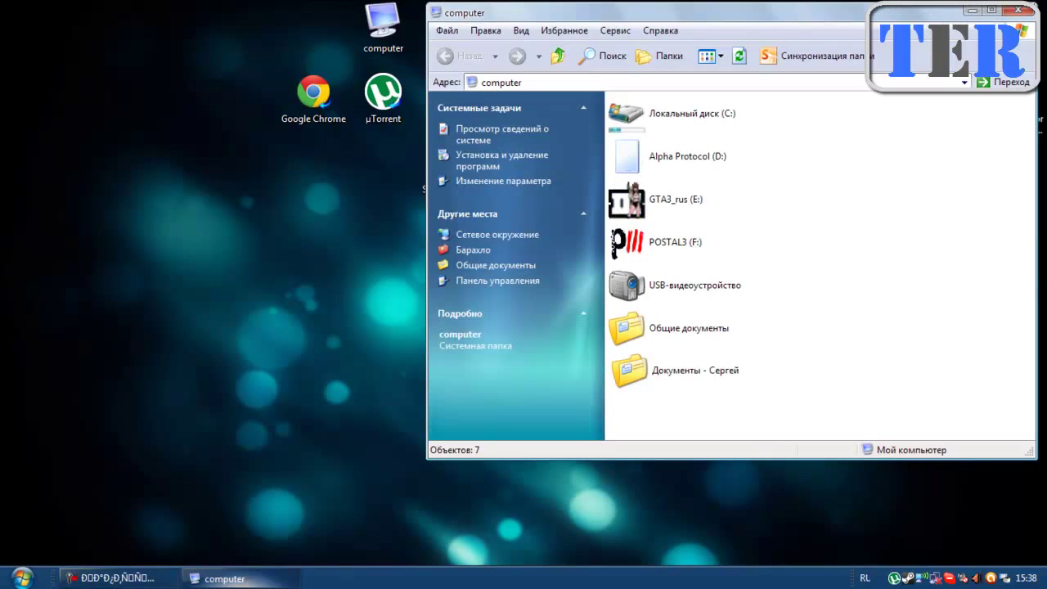
key(Down)
key(Return)
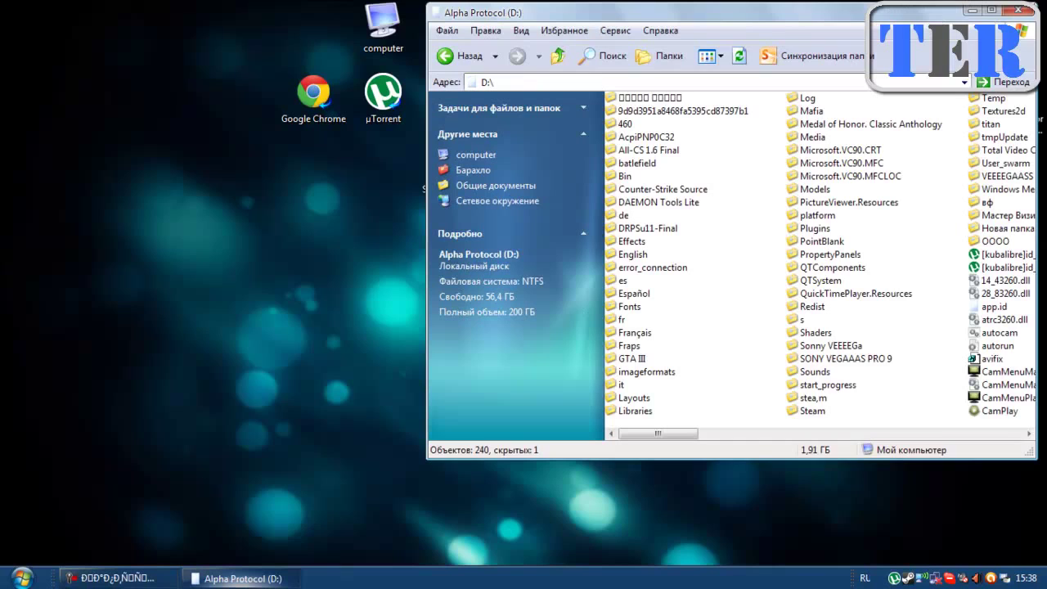
right_click(732, 356)
mouse_move(765, 487)
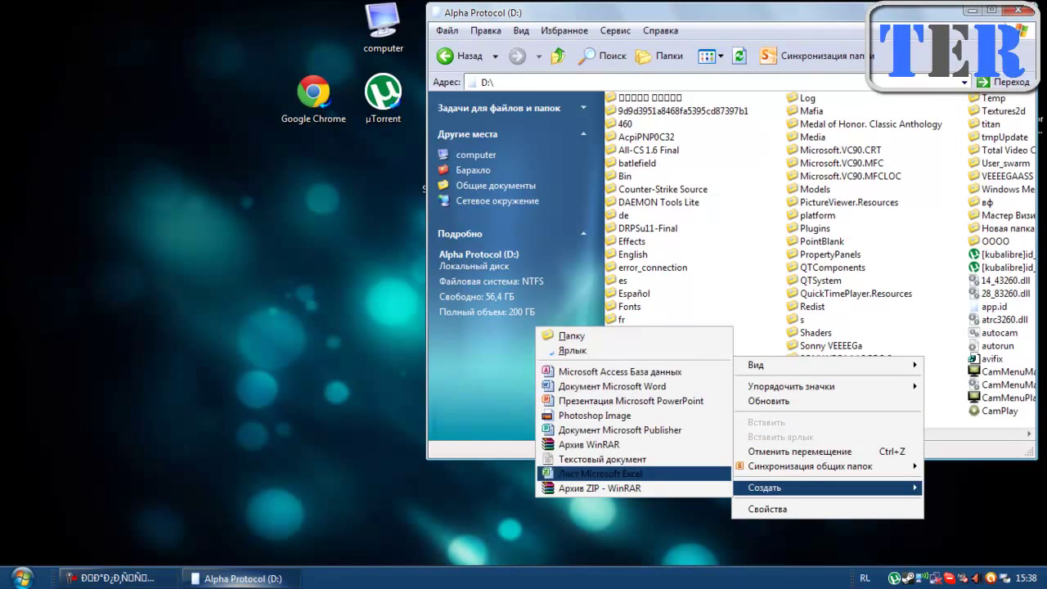
key(Down)
key(Down)
key(Return)
text(ыы)
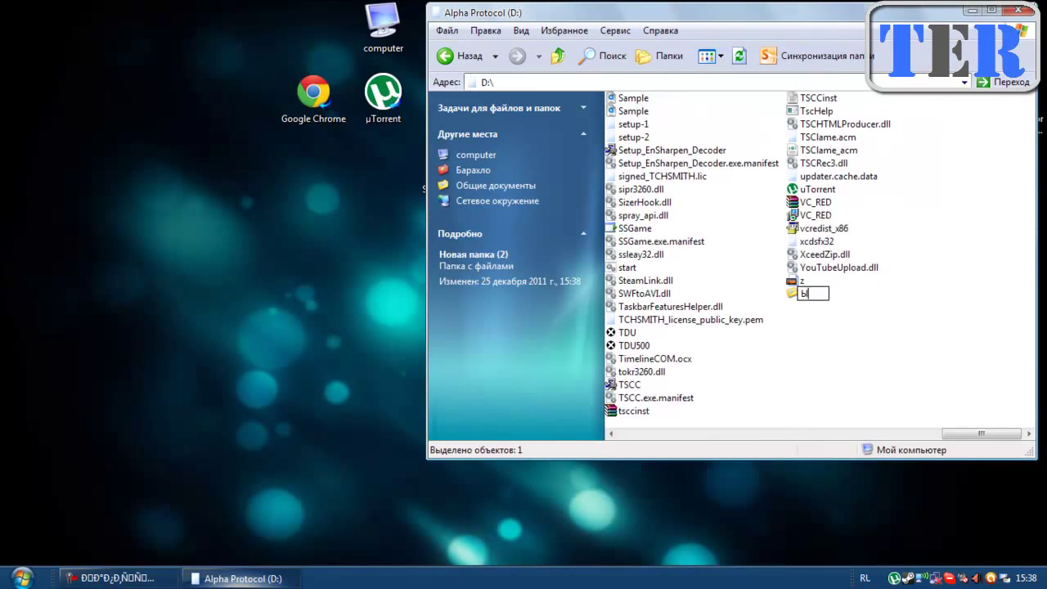
key(BackSpace)
key(BackSpace)
key(alt+shift)
text(SONY vEGAS)
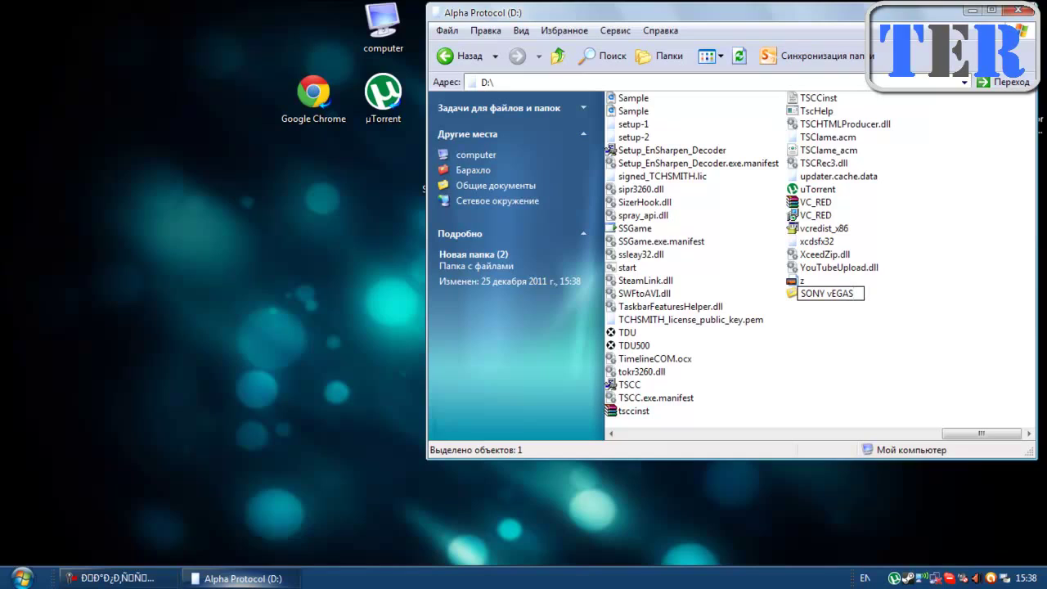
text( 9)
key(Return)
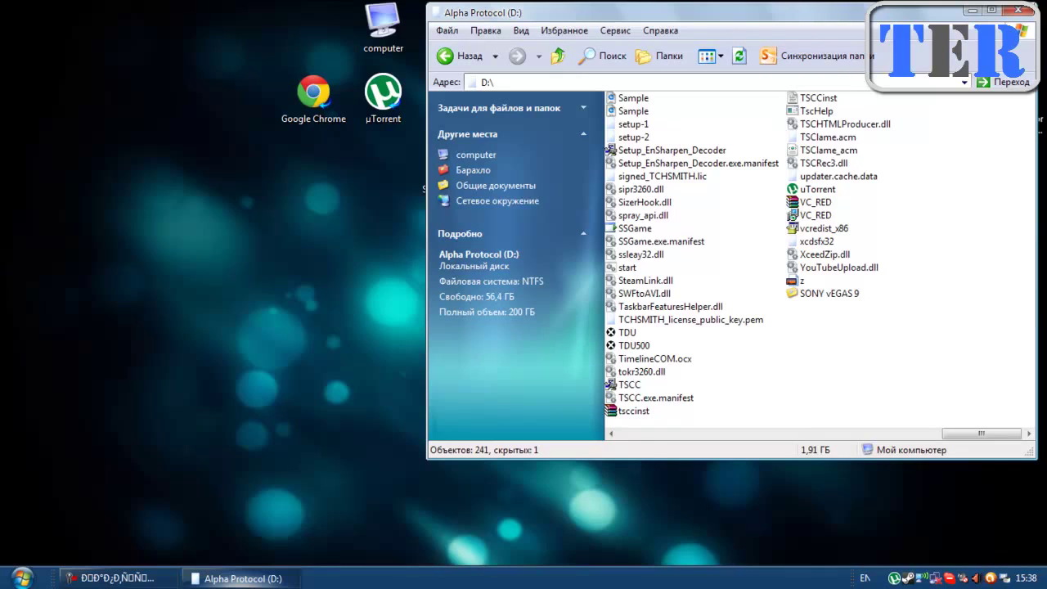
Launch the vegaspro90d_32bit installer from the Setup subfolder of Sony Vegas Pro 9 and minimise the folder windows.
click(971, 10)
double_click(452, 160)
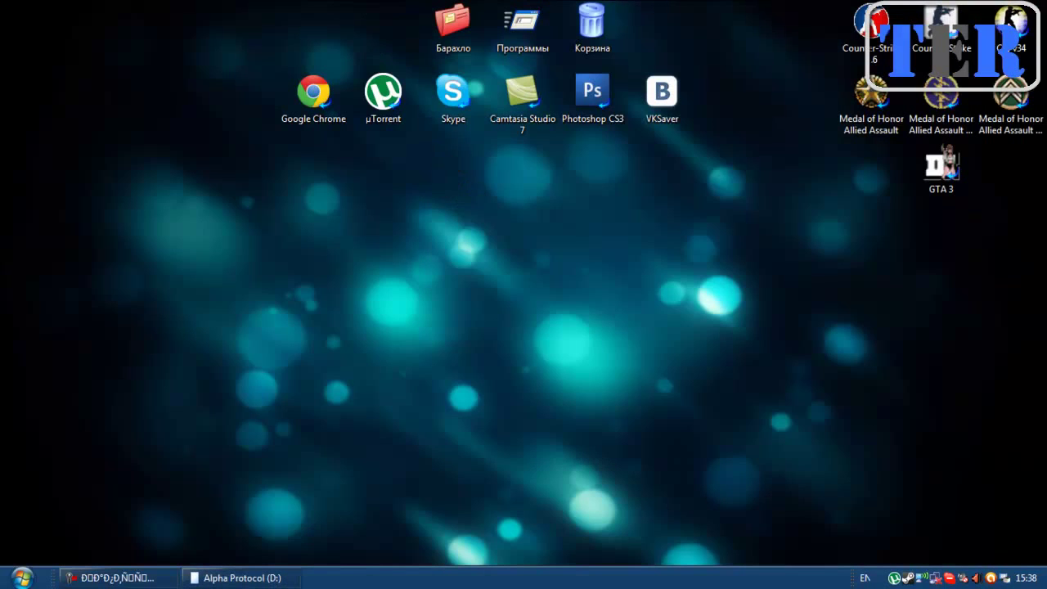
double_click(278, 282)
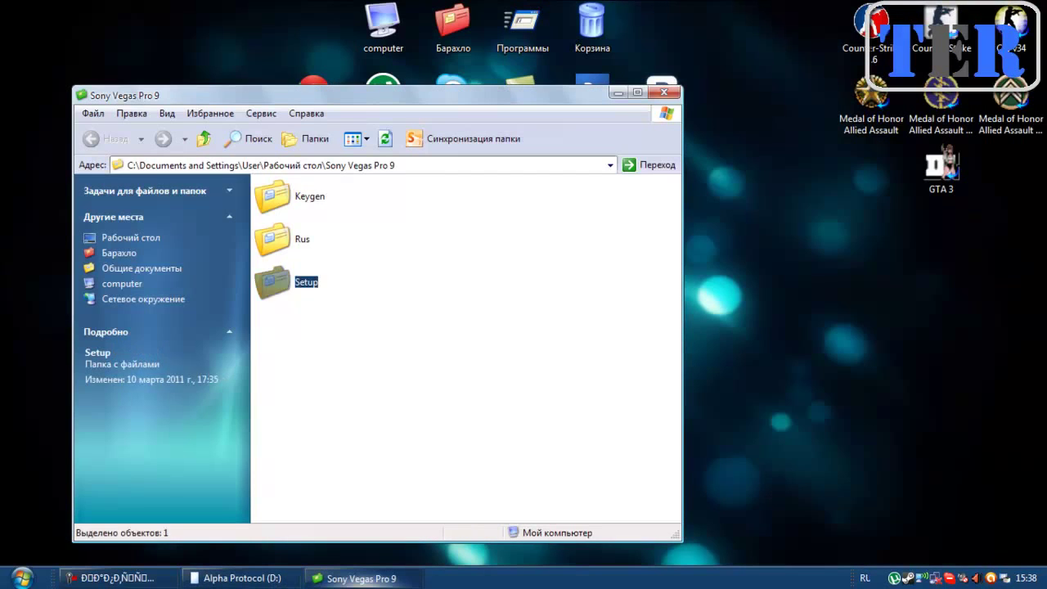
click(275, 197)
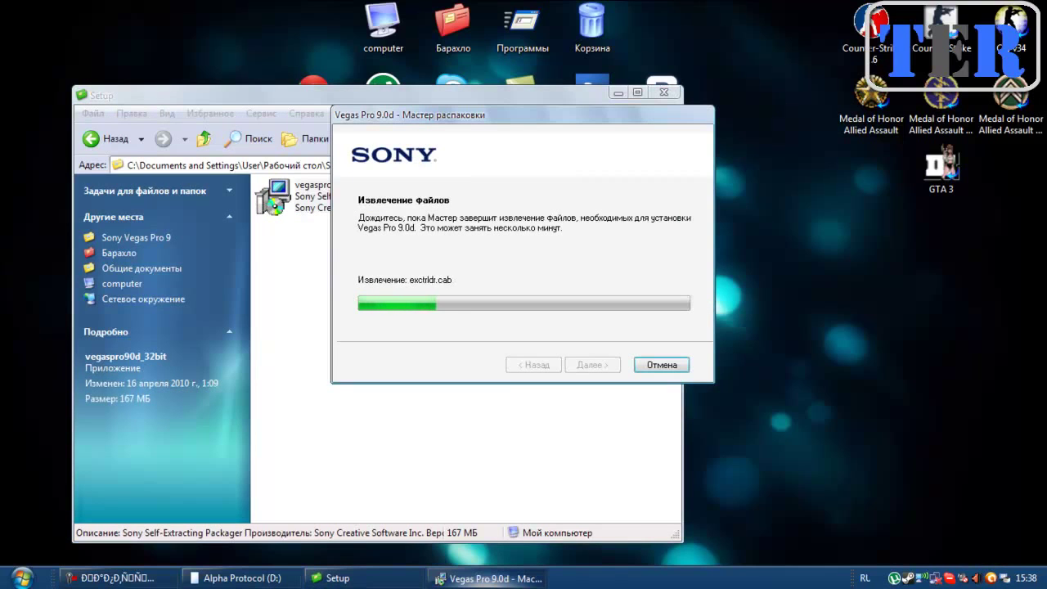
click(262, 96)
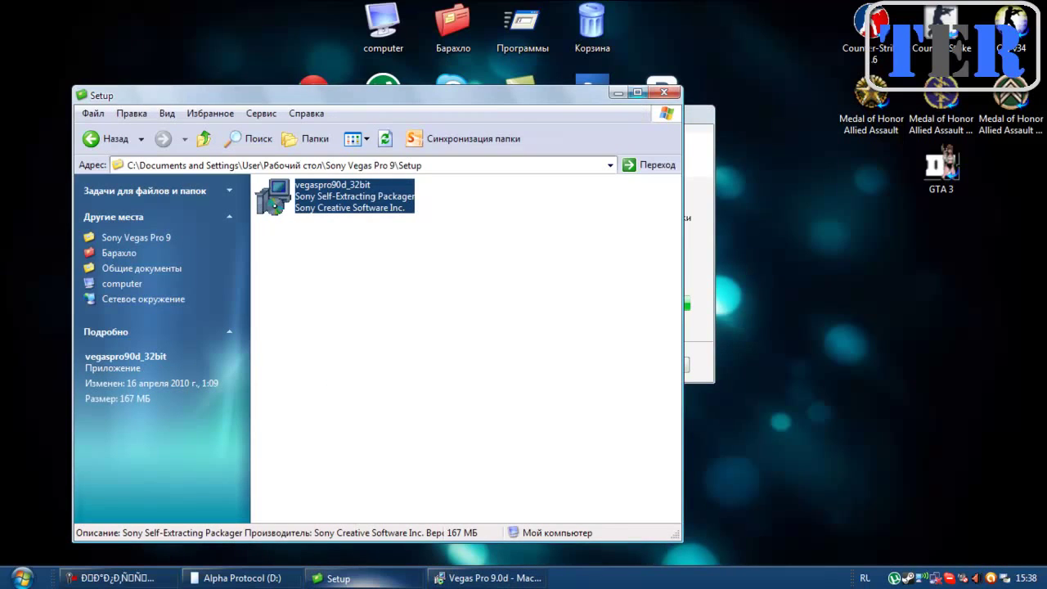
click(619, 93)
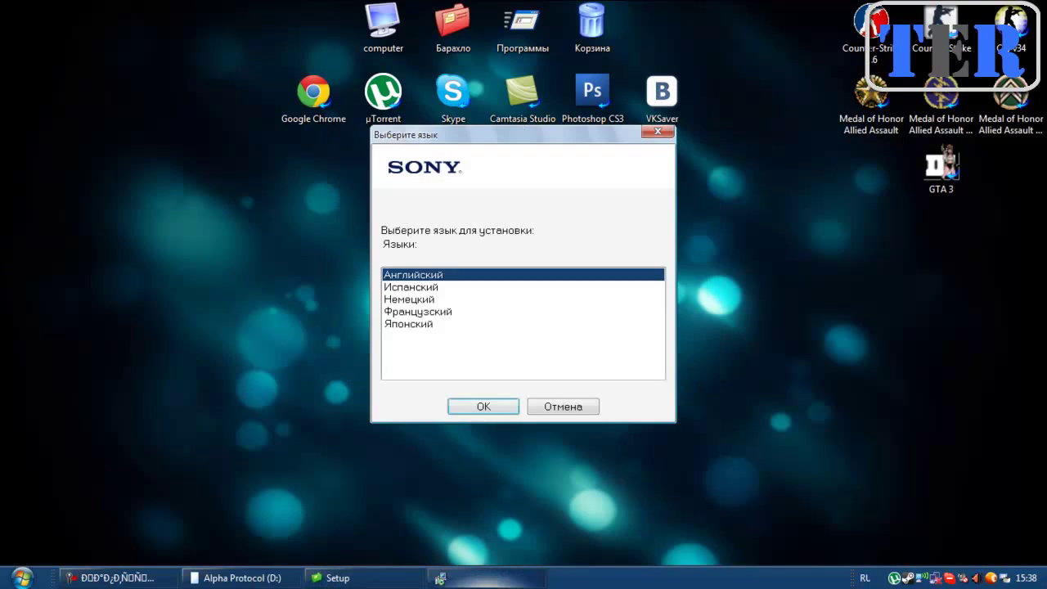
Choose English as the installation language and accept the Vegas Pro 9.0d End User License Agreement and Privacy Policies.
key(Return)
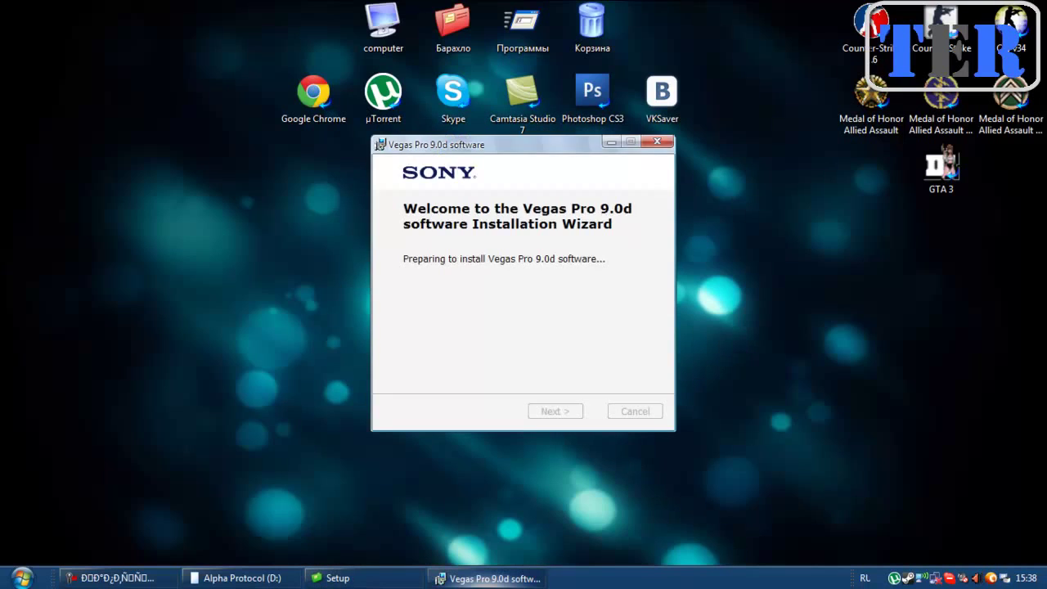
click(556, 444)
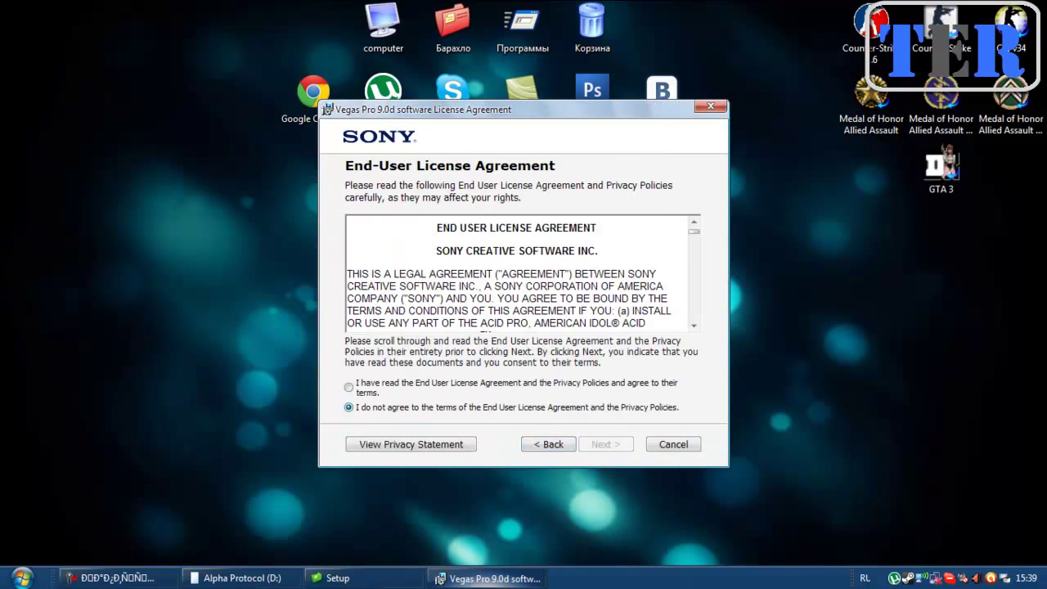
click(349, 386)
click(605, 444)
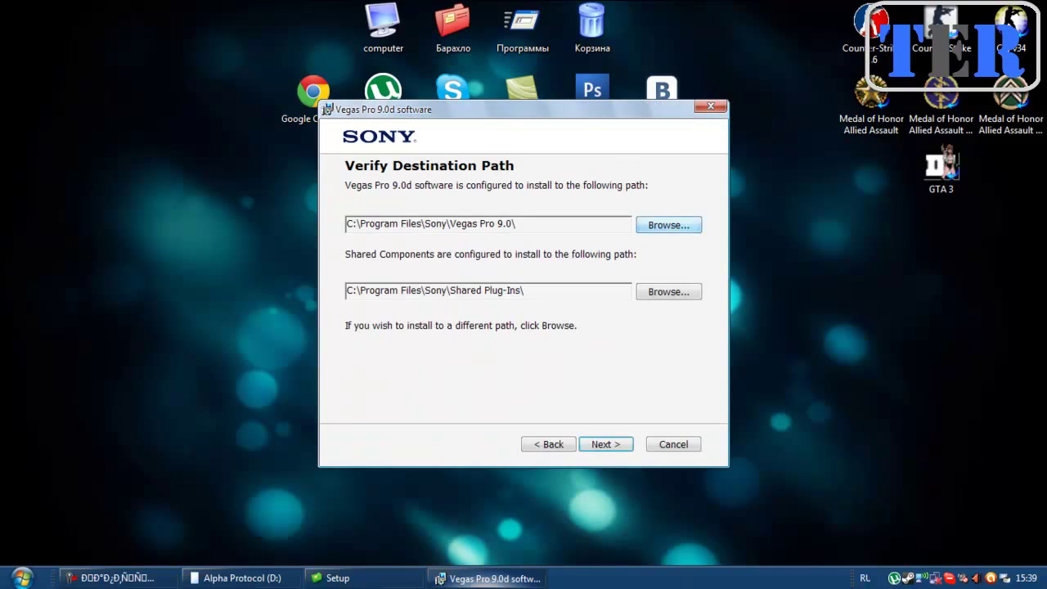
Set the Vegas Pro 9.0d software installation path to D:\SONY vEGAS 9\.
click(668, 226)
click(661, 192)
click(456, 265)
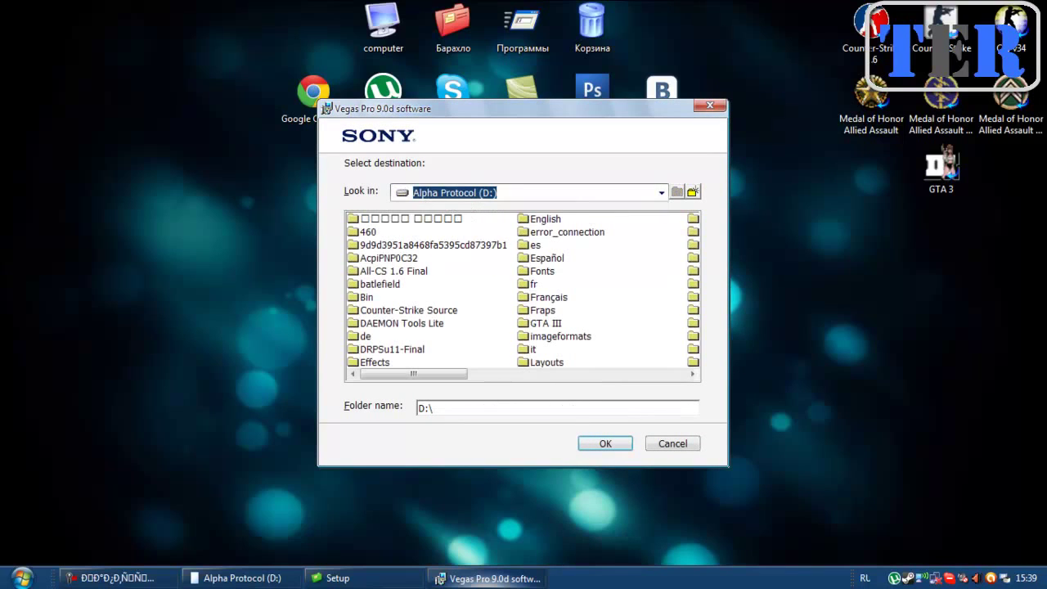
drag(413, 374, 528, 373)
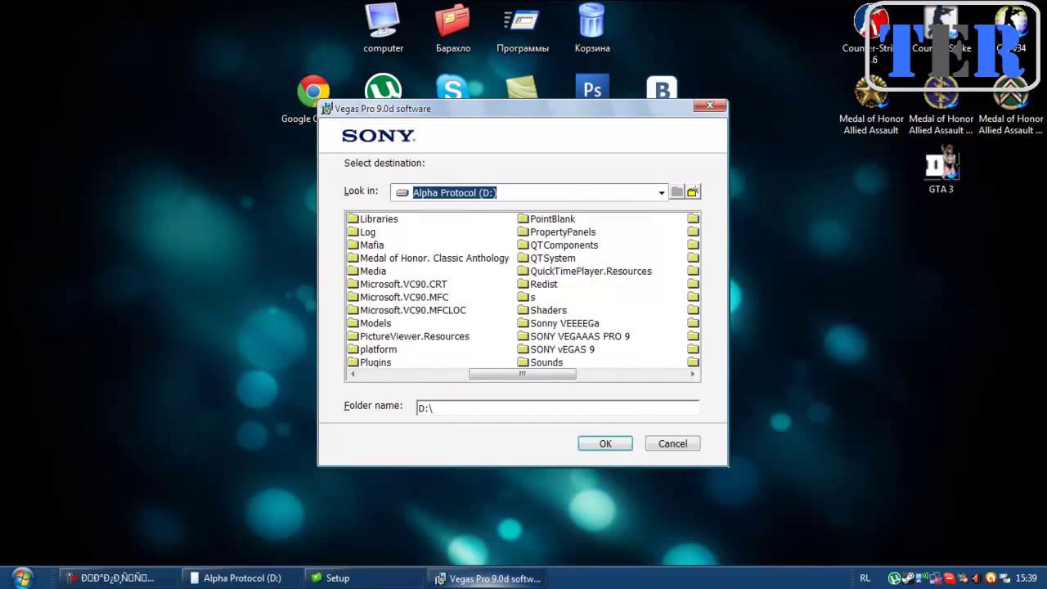
click(562, 349)
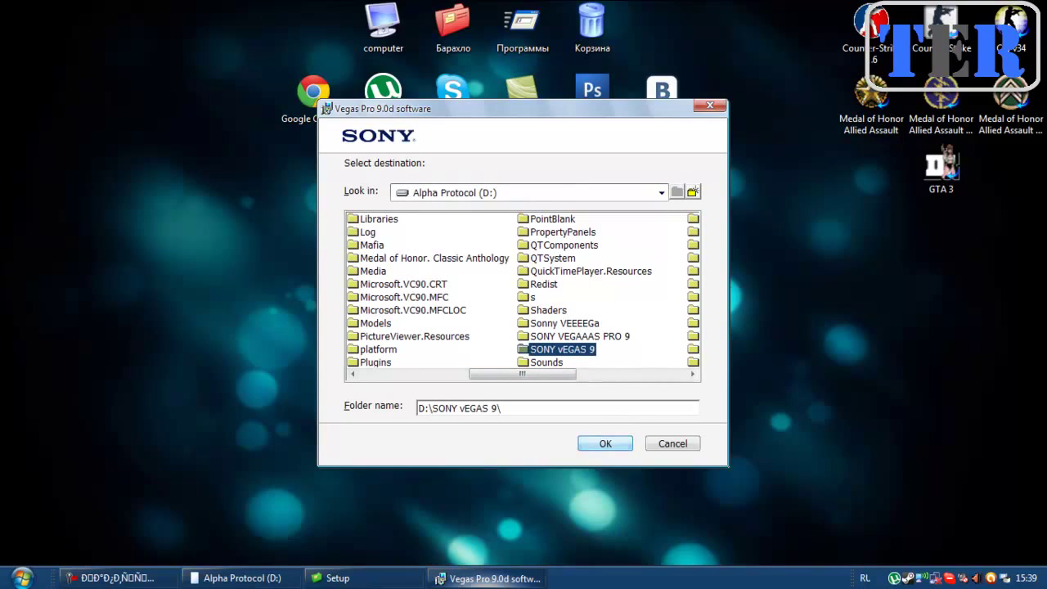
click(605, 443)
Set the Shared Components path to D:\SONY vEGAS 9\ and proceed to the final installation page.
click(668, 291)
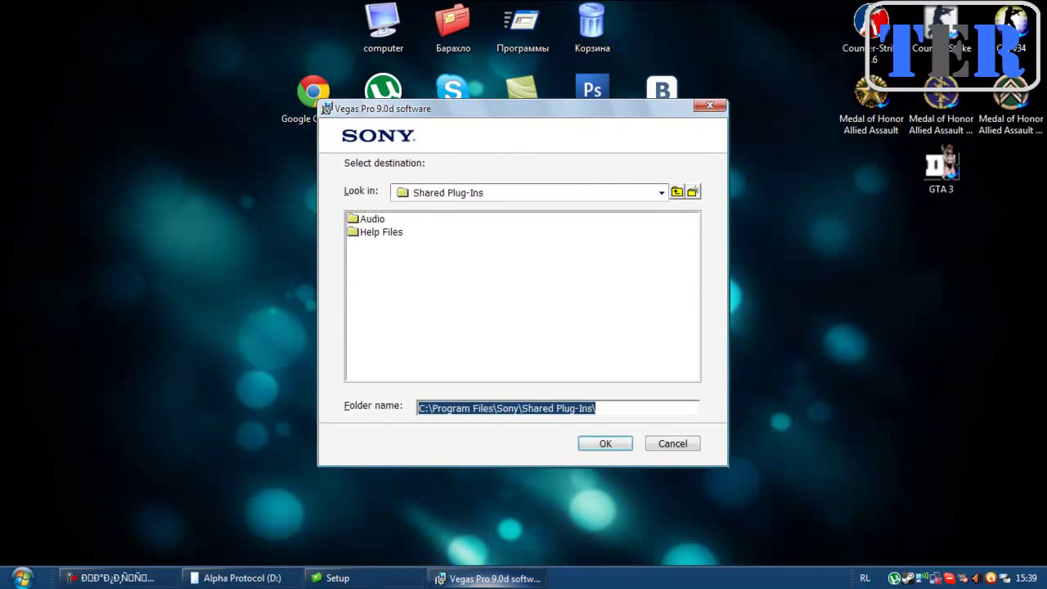
click(660, 192)
click(456, 265)
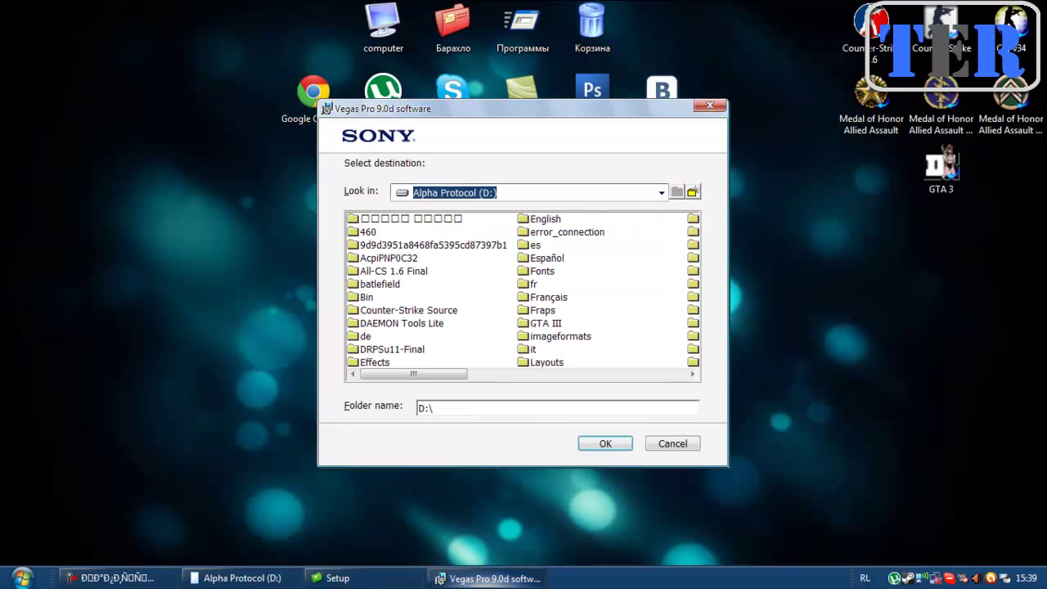
scroll(521, 294, down, 2)
double_click(556, 349)
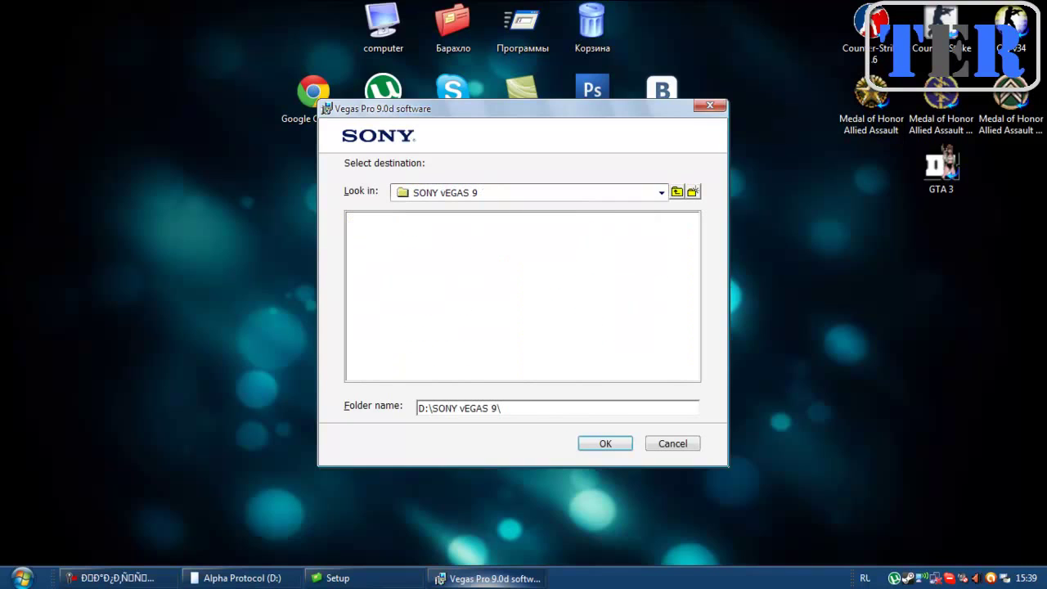
click(605, 443)
click(605, 444)
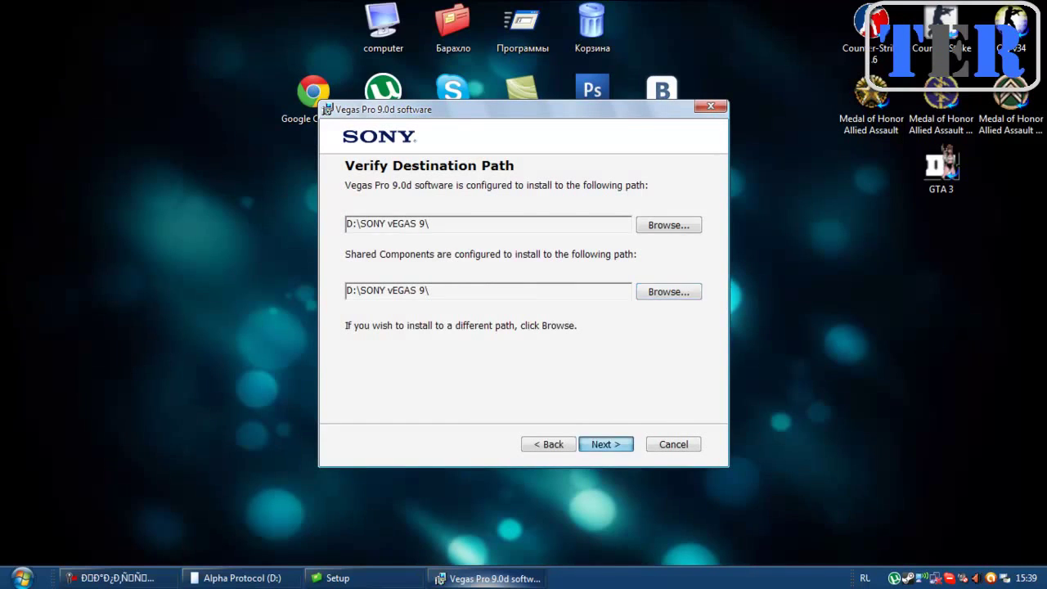
key(Return)
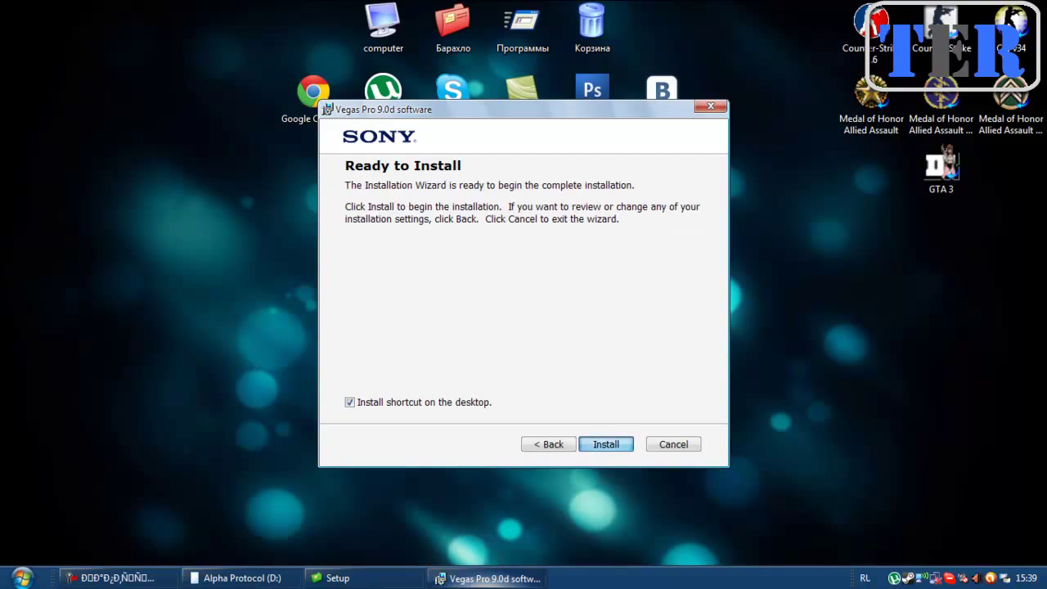
Start the Vegas Pro 9.0d installation with a desktop shortcut and move the installer window aside.
key(Return)
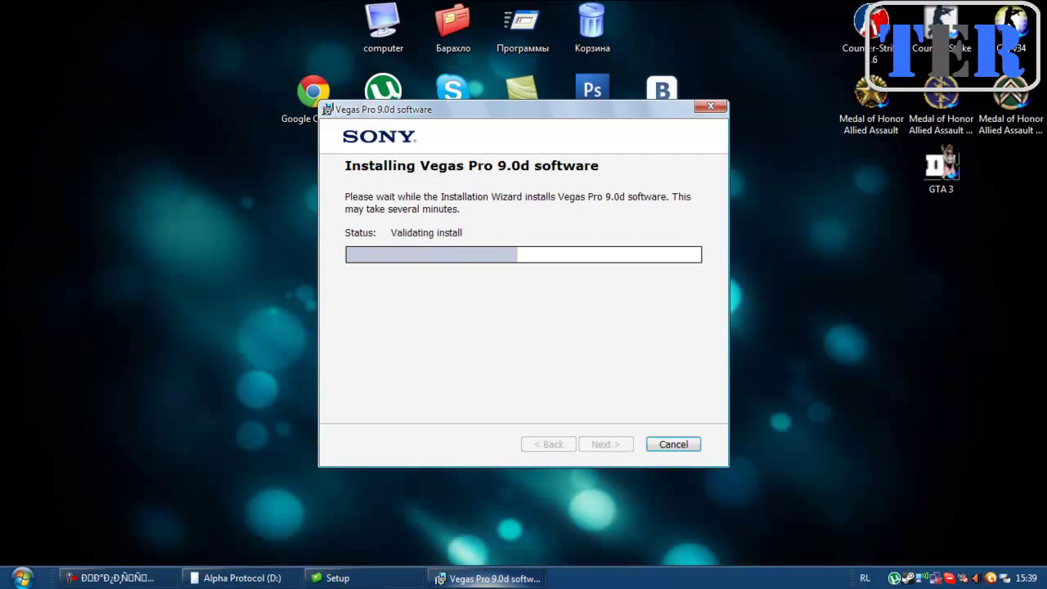
drag(523, 108, 837, 203)
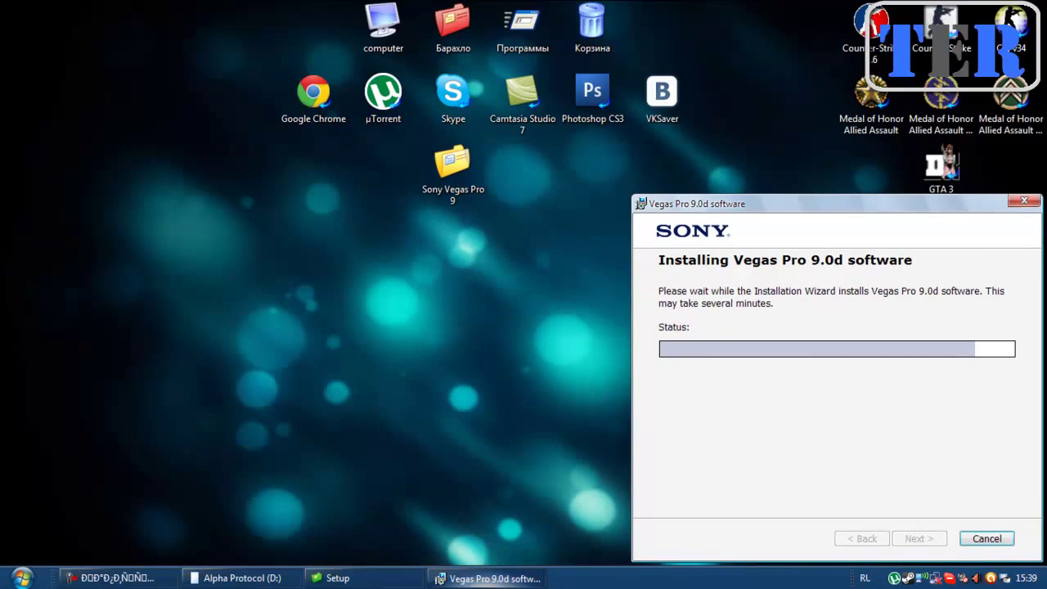
double_click(453, 165)
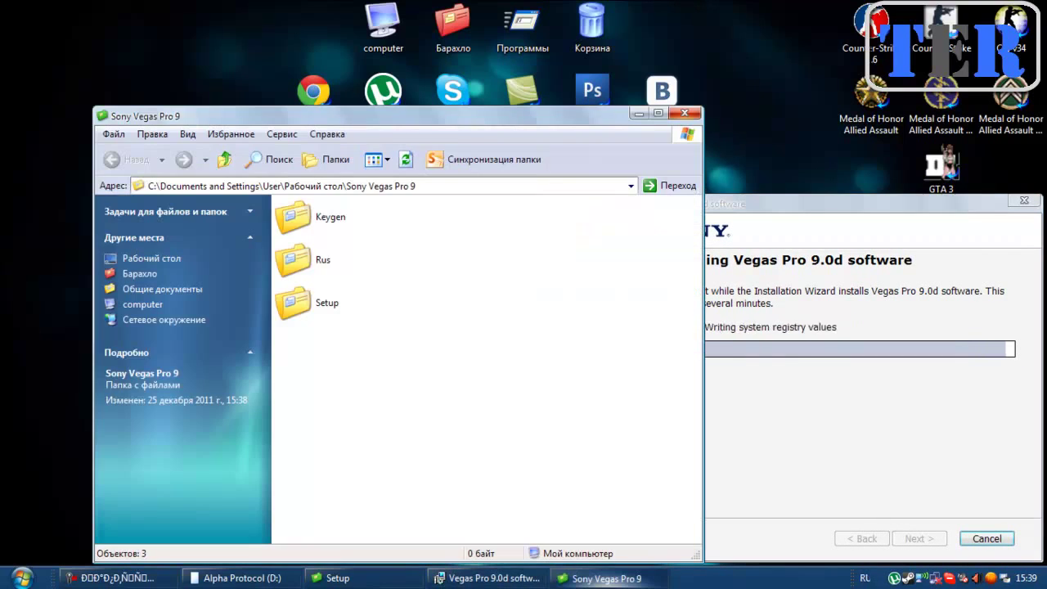
click(685, 113)
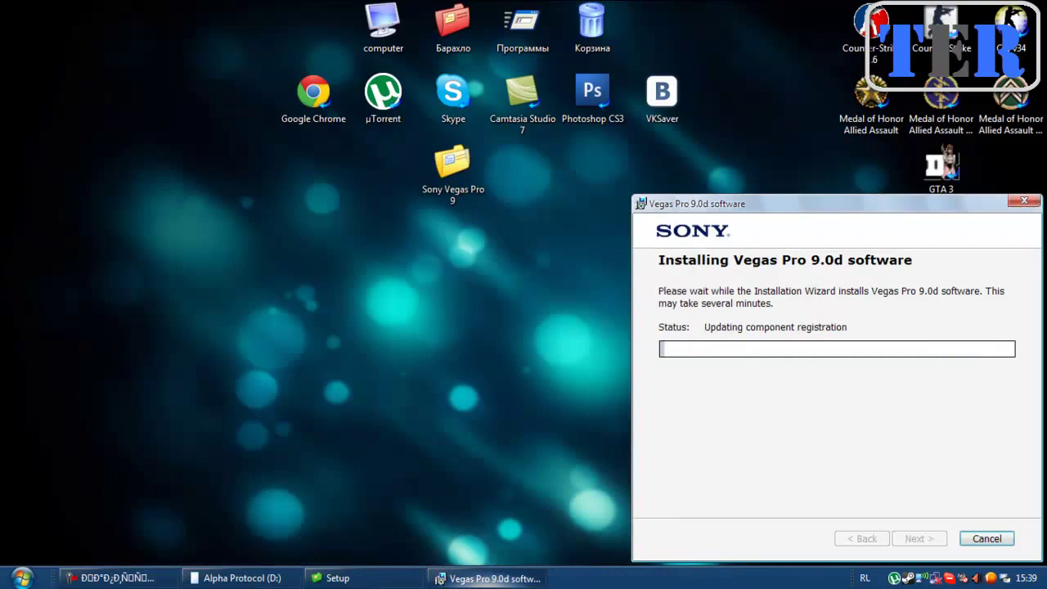
Launch Keygen from the Keygen subfolder of Sony Vegas Pro 9 and set its product to Vegas Pro 9.0 (32 and 64 bit) Series.
click(352, 578)
click(108, 139)
double_click(273, 197)
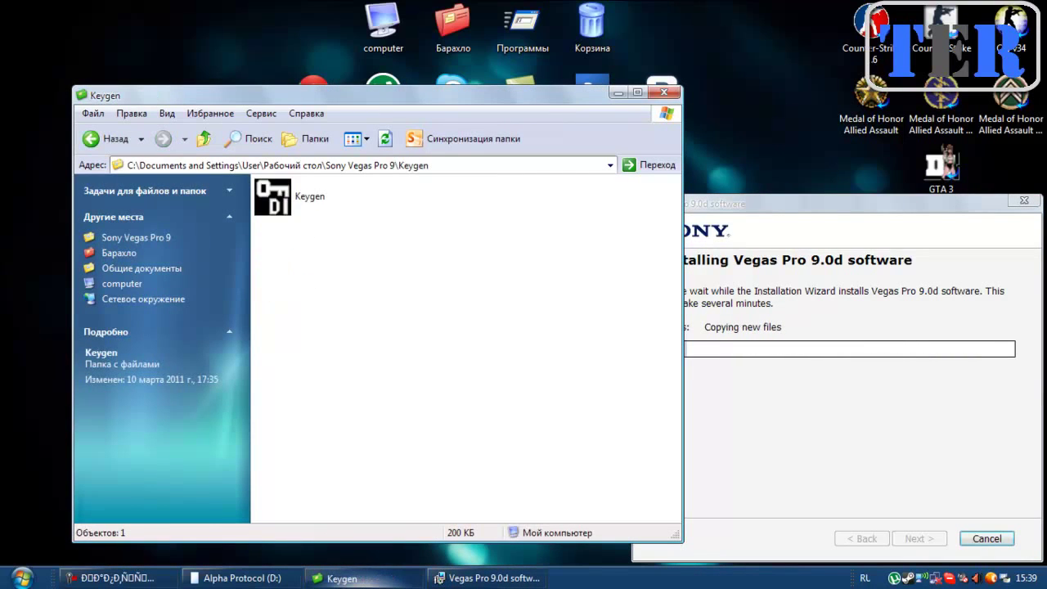
click(273, 197)
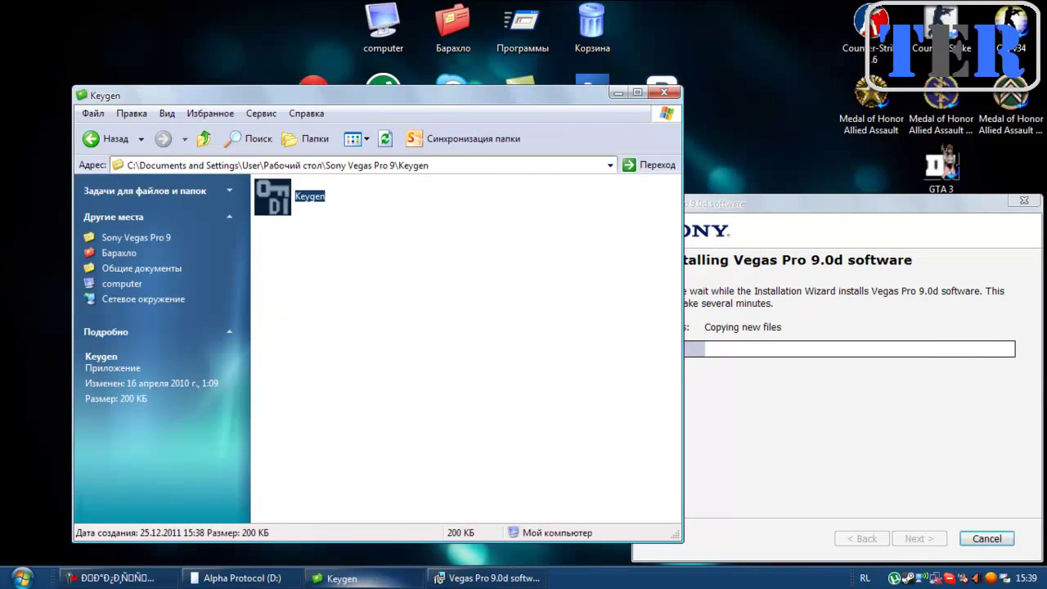
key(Return)
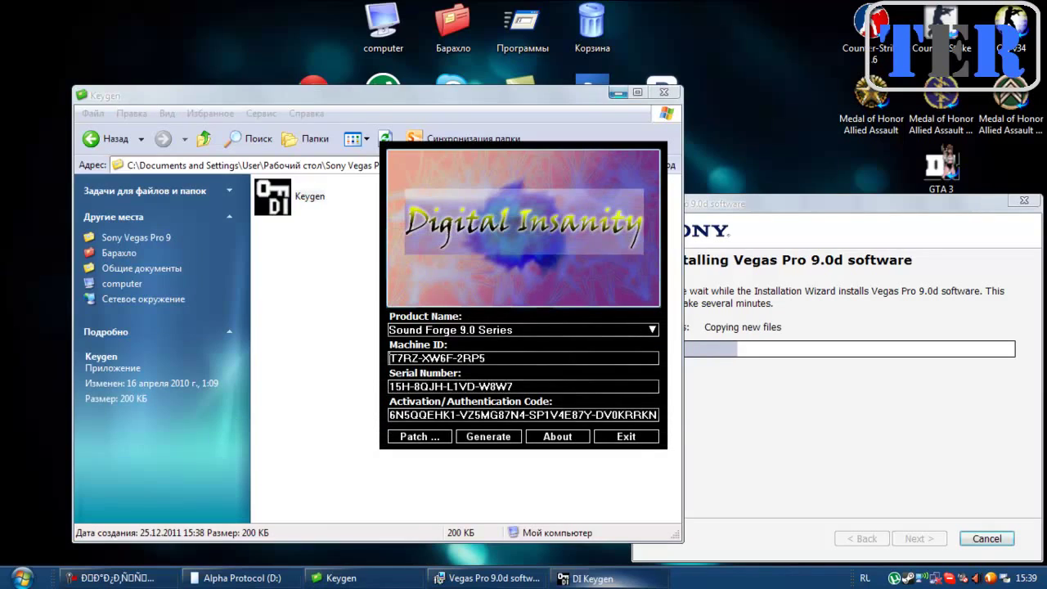
click(618, 93)
drag(540, 212, 158, 327)
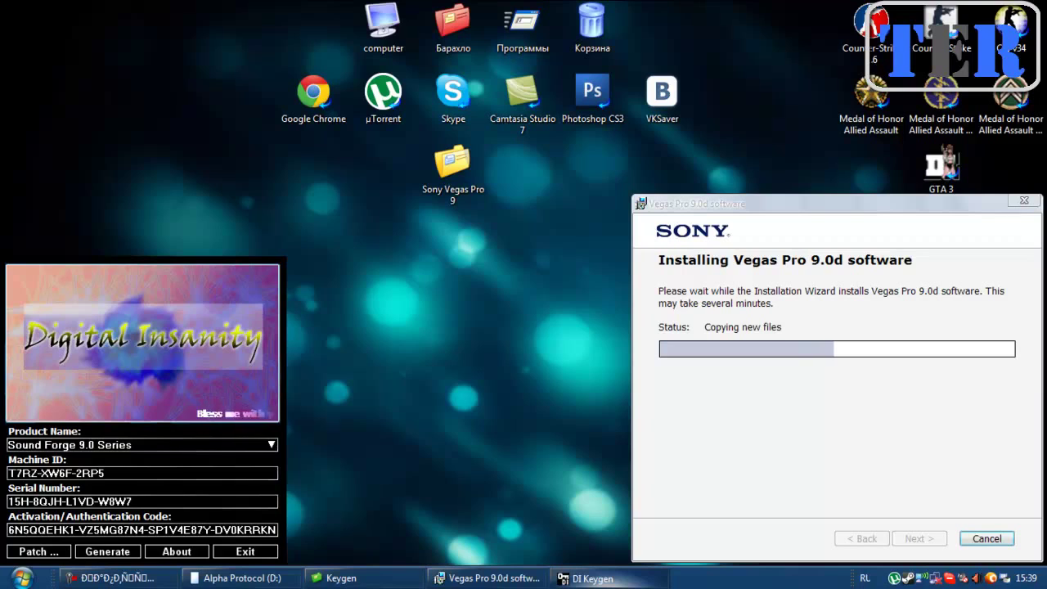
click(270, 445)
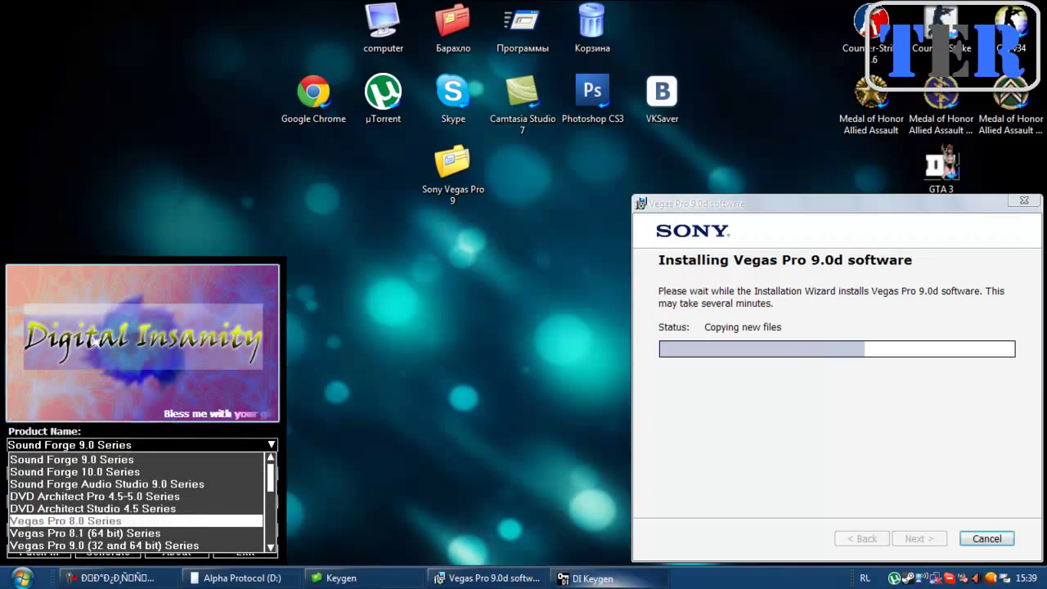
key(Return)
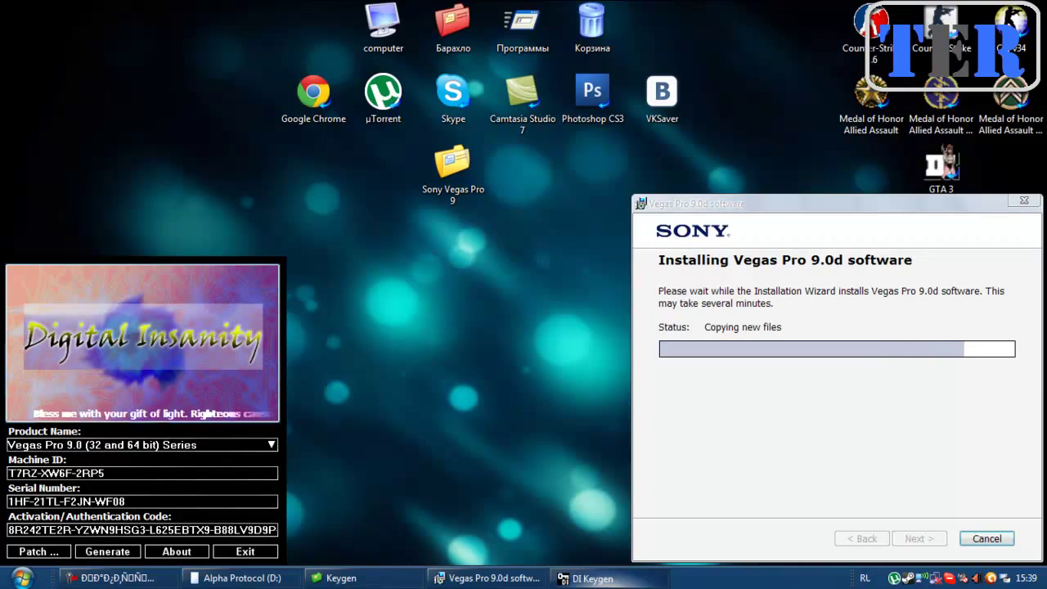
Close the Alpha Protocol (D:) and Keygen folder windows and exit the completed Vegas Pro 9.0d installation wizard.
right_click(263, 578)
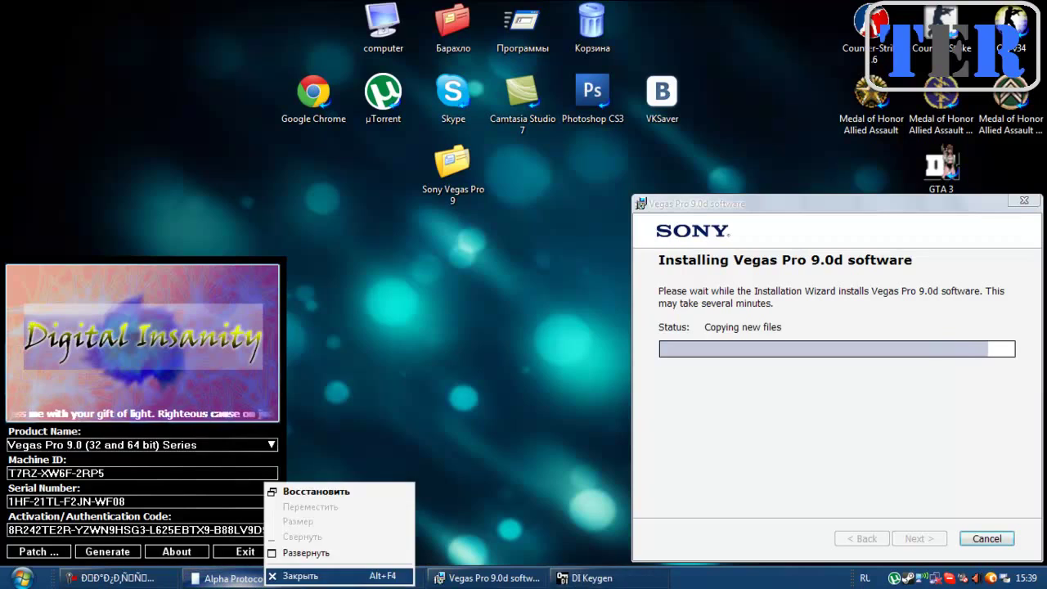
click(287, 572)
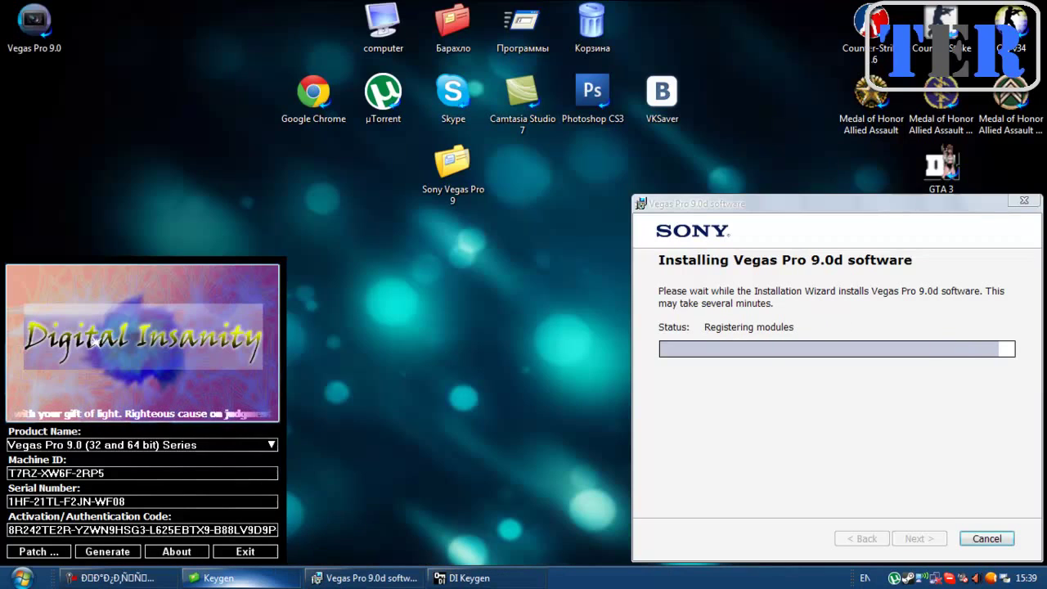
right_click(278, 577)
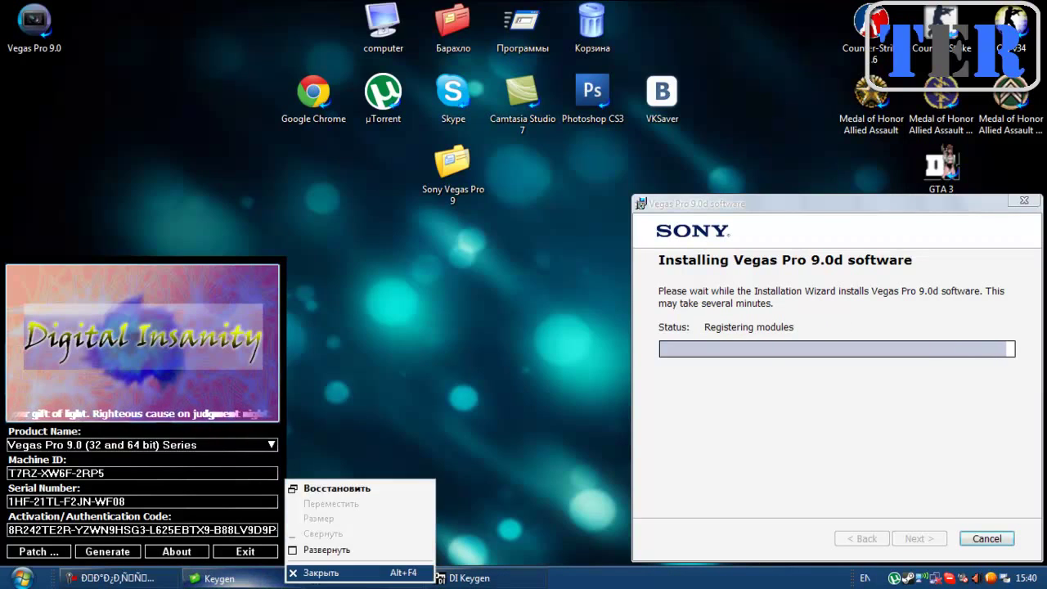
click(298, 570)
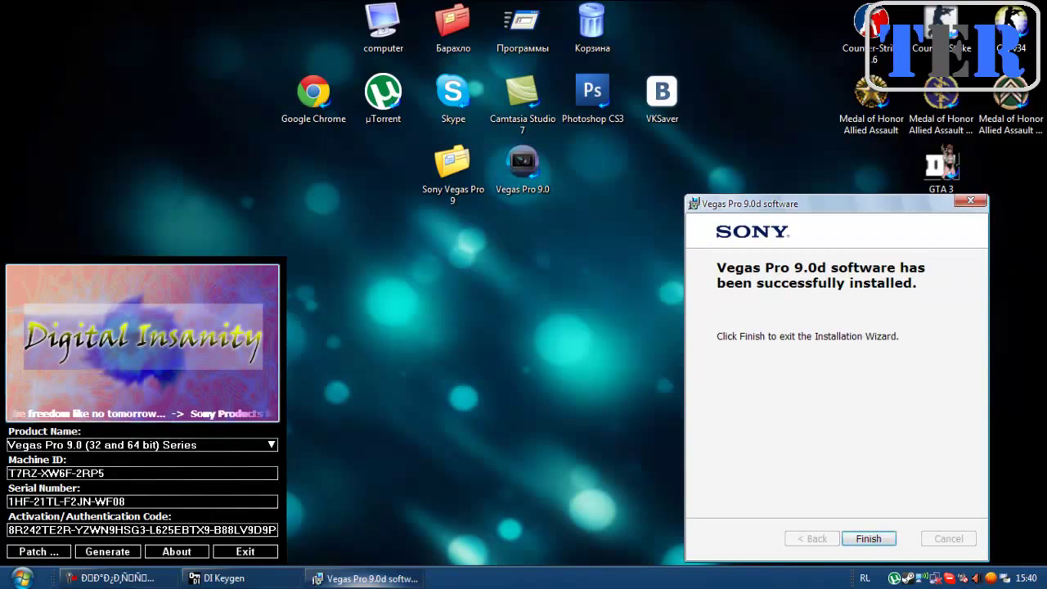
click(869, 538)
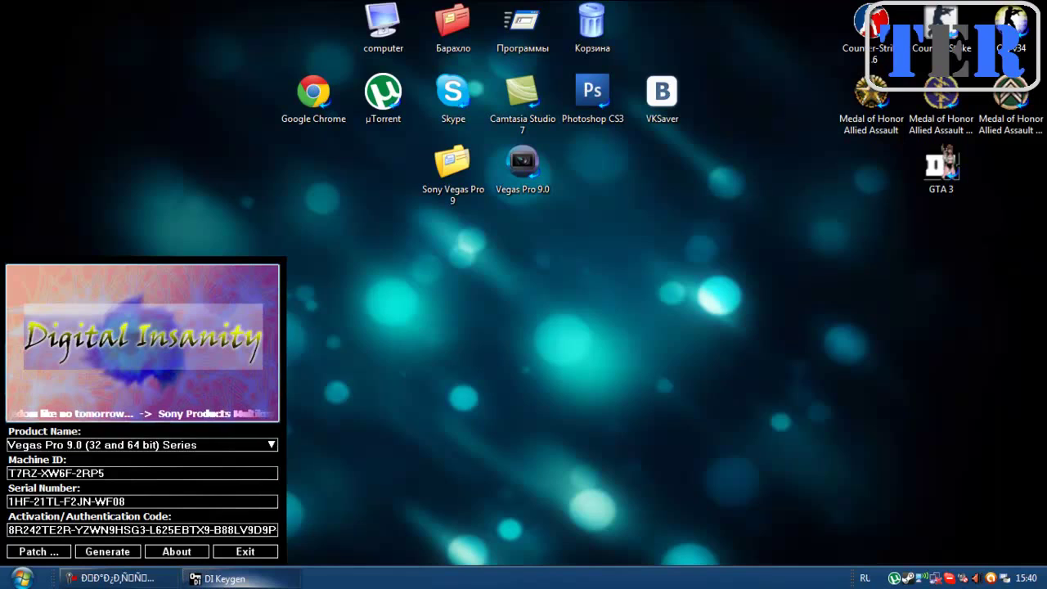
Patch the Vegas Pro 9.0x installation, choosing the SONY vEGAS 9 folder on drive D as its directory.
click(38, 551)
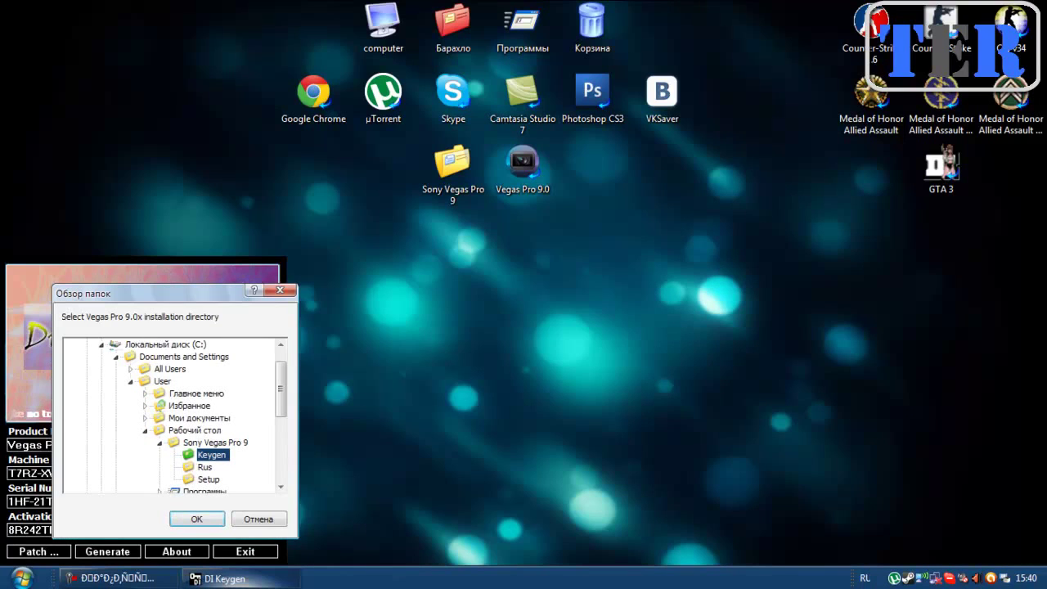
scroll(193, 415, down, 3)
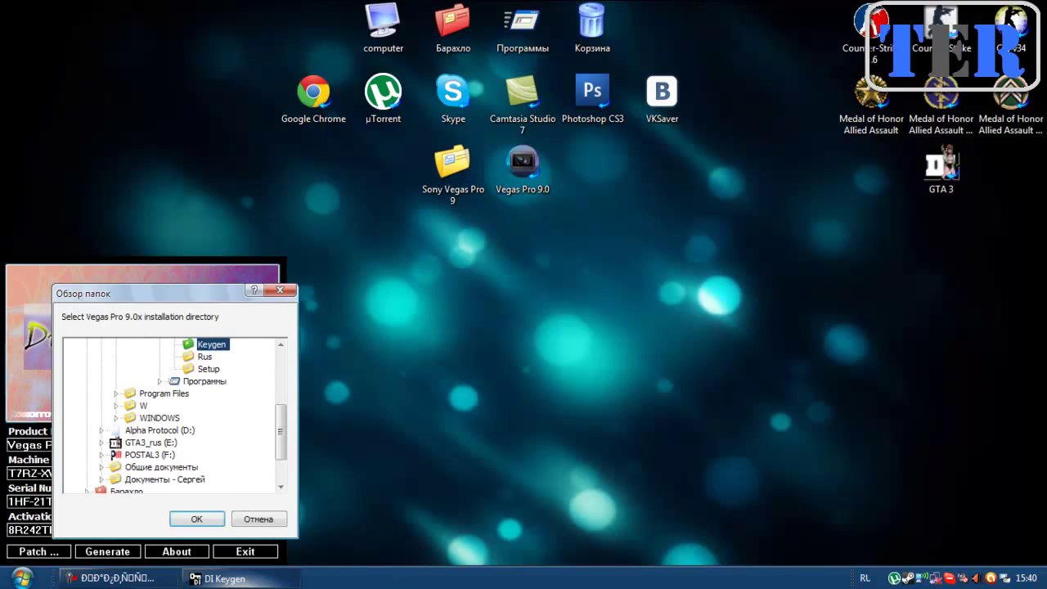
click(159, 430)
scroll(175, 415, down, 8)
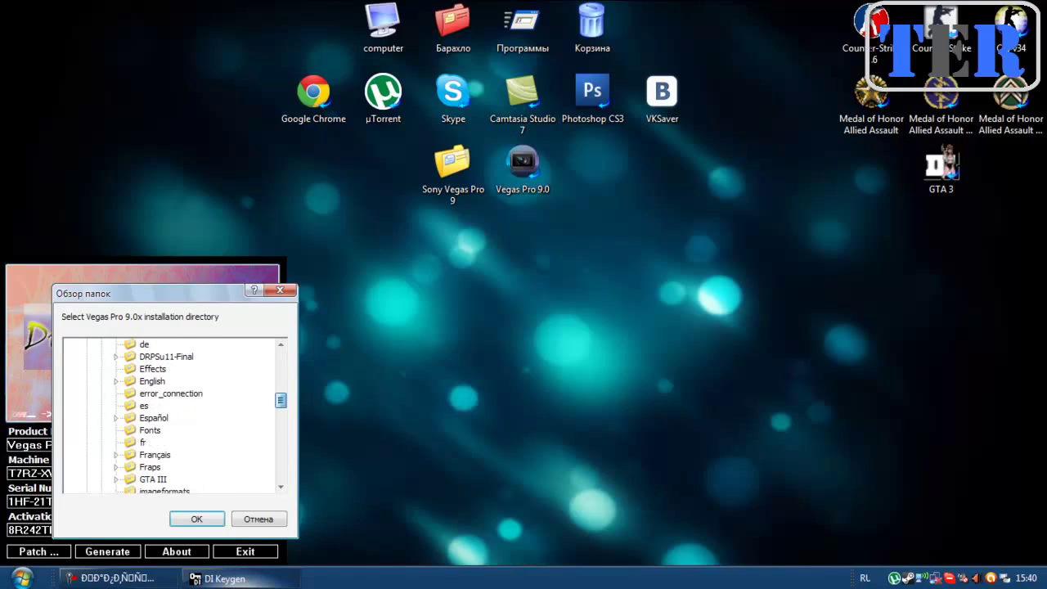
scroll(175, 415, down, 4)
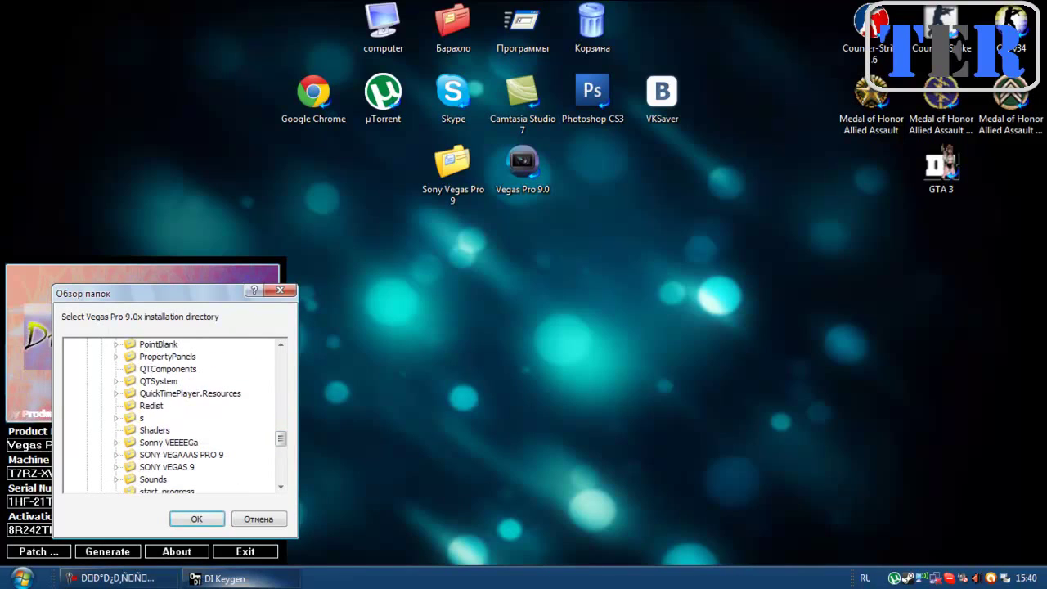
click(167, 467)
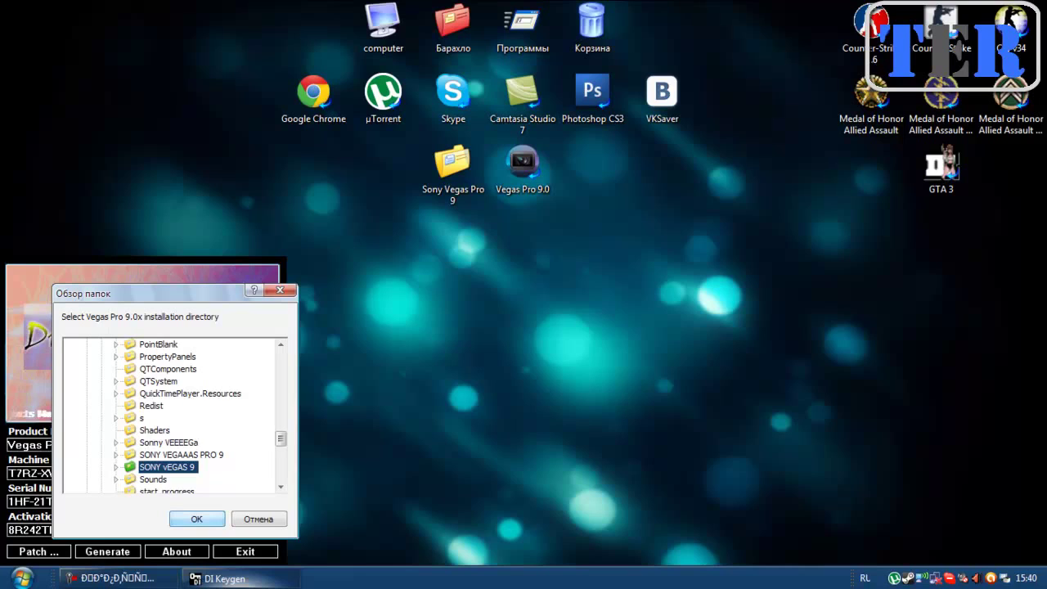
key(Return)
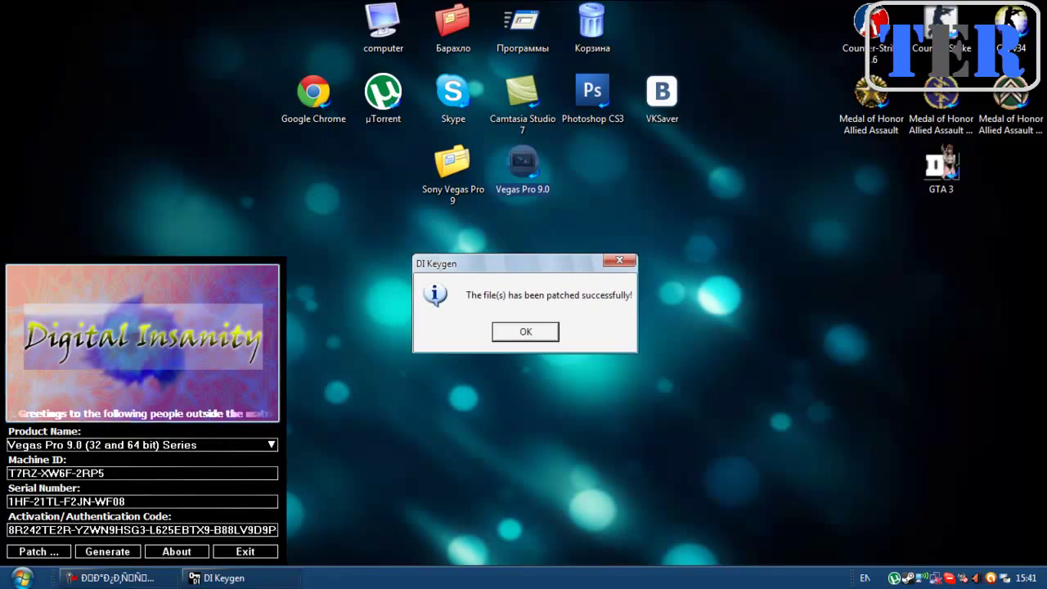
key(Return)
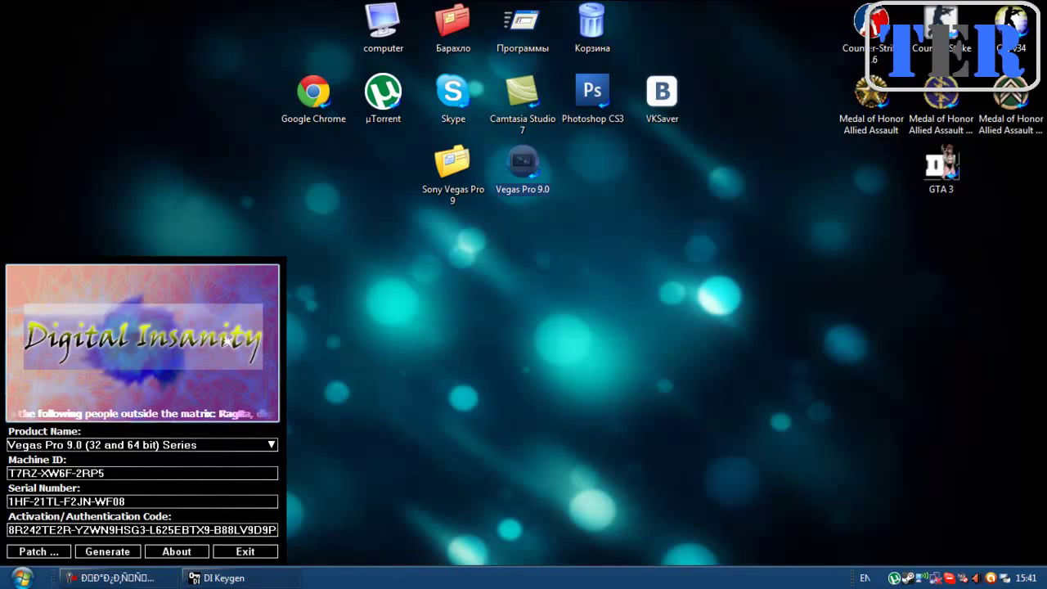
Launch Vegas Pro 9.0, copy the serial number from DI Keygen into its serial number field and submit it.
drag(127, 501, 8, 501)
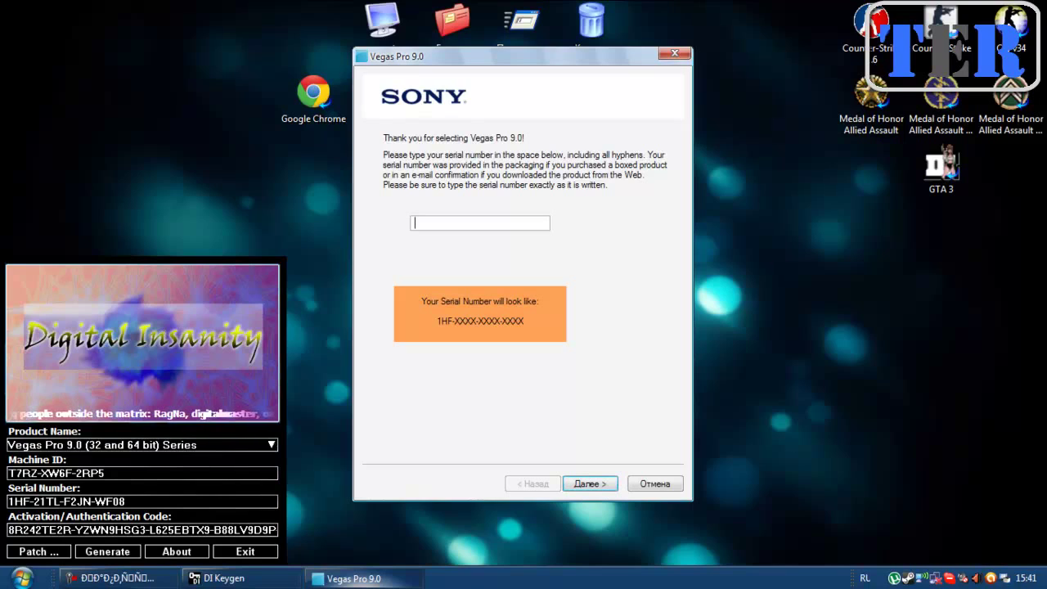
drag(126, 501, 8, 501)
right_click(81, 501)
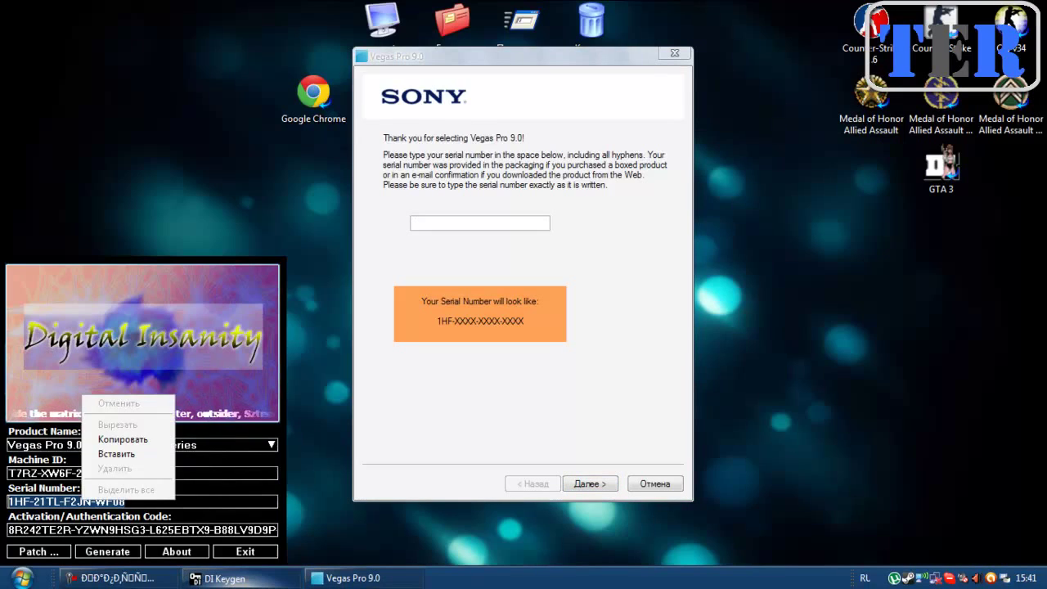
click(106, 437)
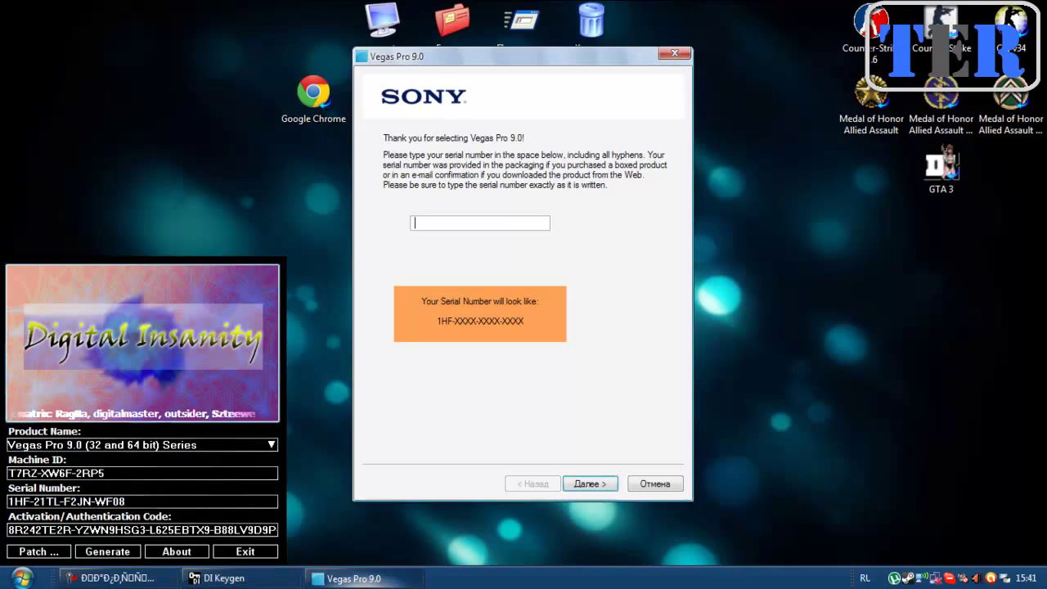
right_click(417, 219)
click(455, 280)
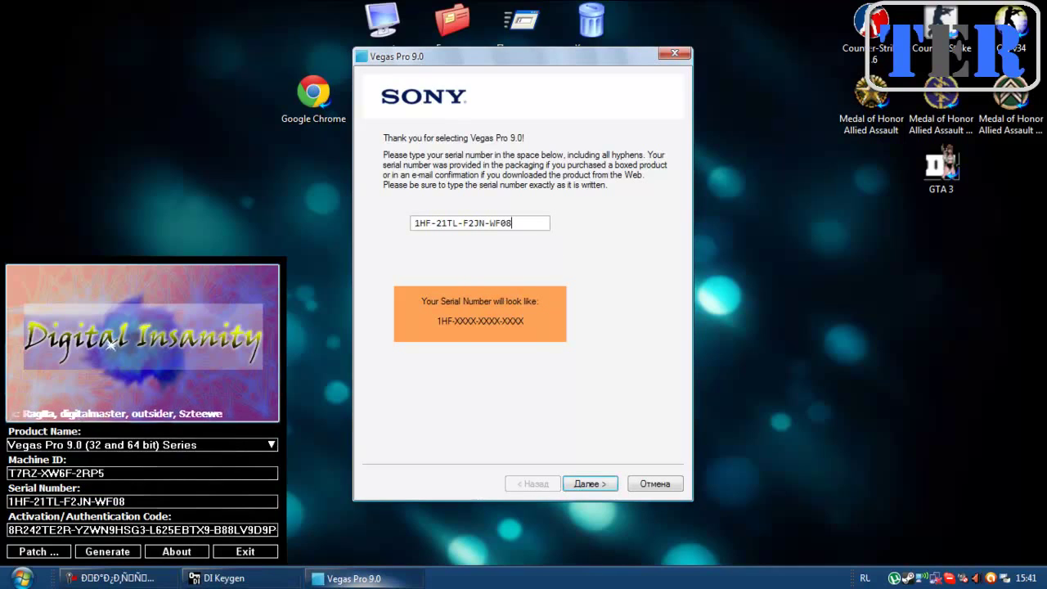
key(Return)
Choose Register from another computer and continue to the registration information form.
key(Down)
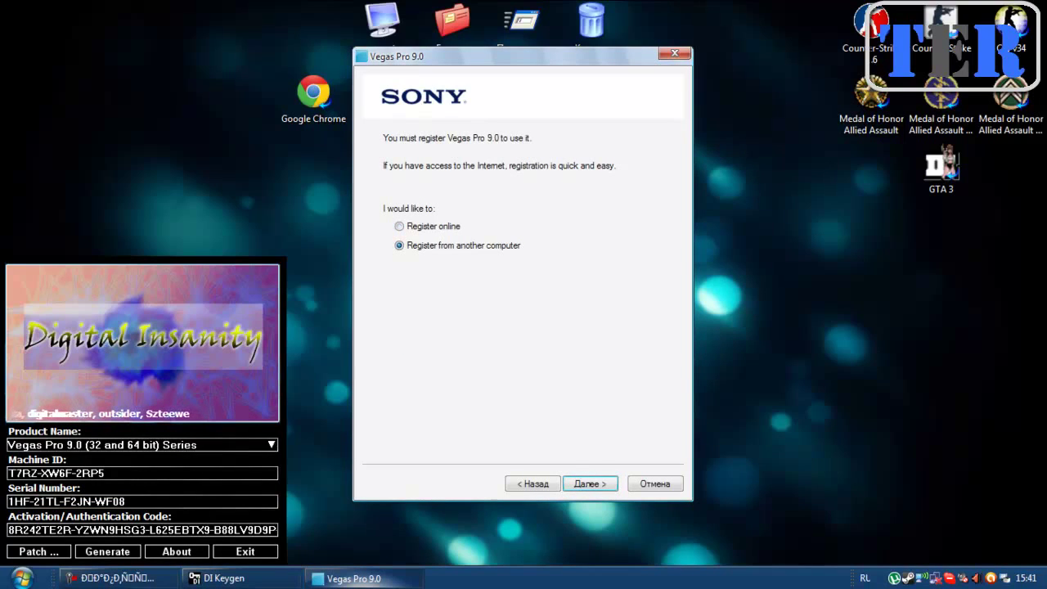
key(Return)
key(Return)
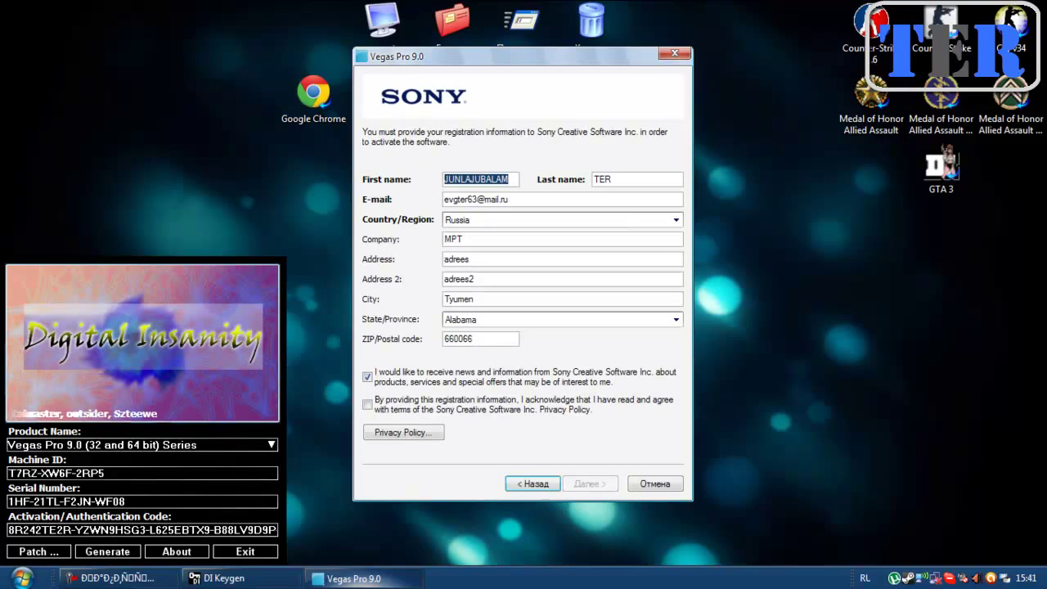
Accept the Privacy Policy terms and save the registration file as Register Vegas Pro in Барахло, replacing the existing file.
click(367, 404)
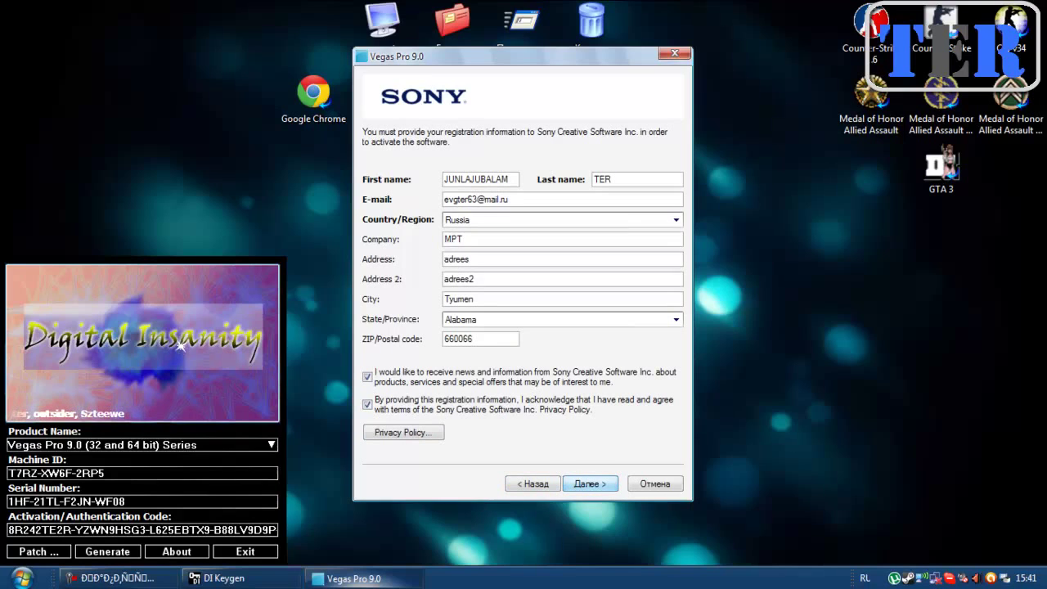
key(Return)
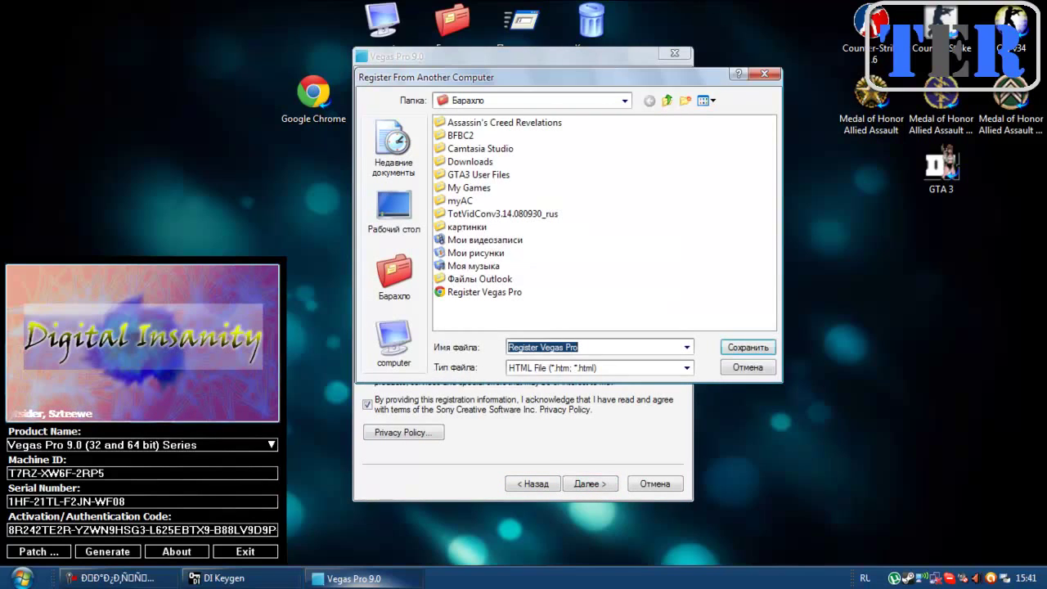
click(747, 348)
click(489, 332)
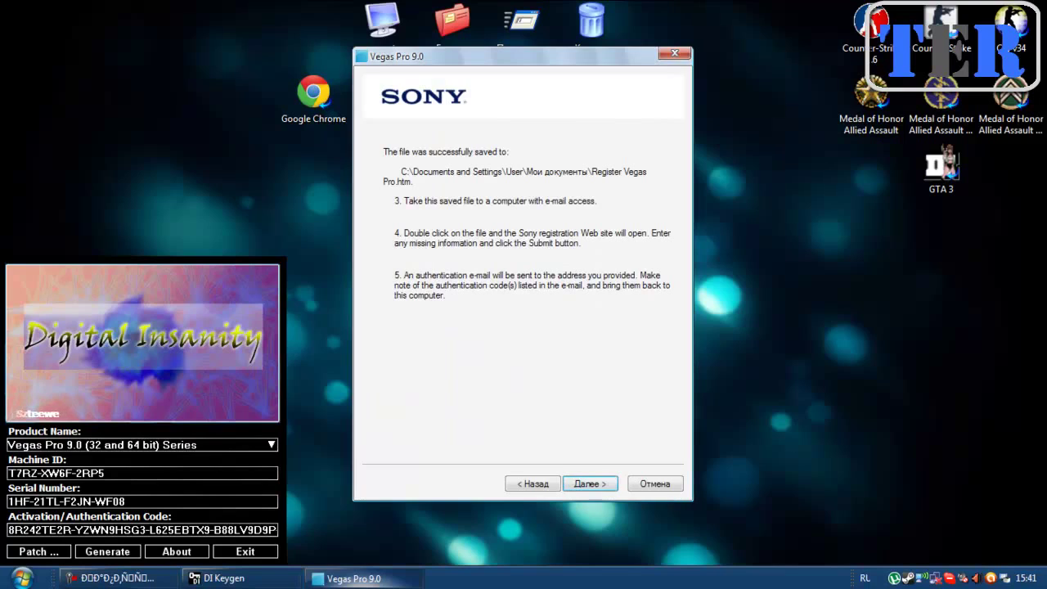
key(Return)
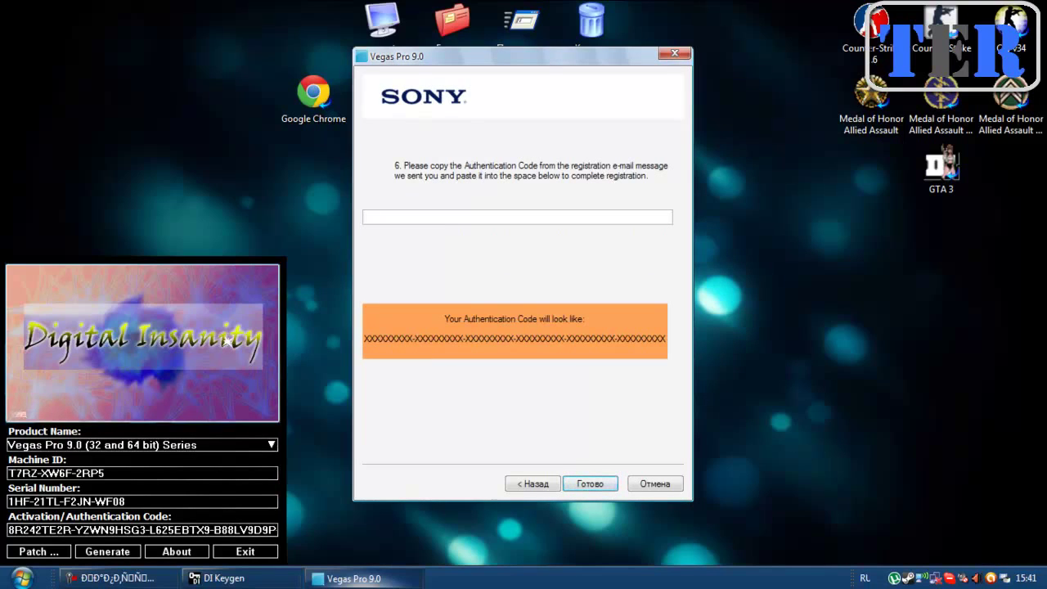
Copy the activation code from DI Keygen into the Authentication Code field and complete the Vegas Pro 9.0 registration.
drag(66, 346, 71, 347)
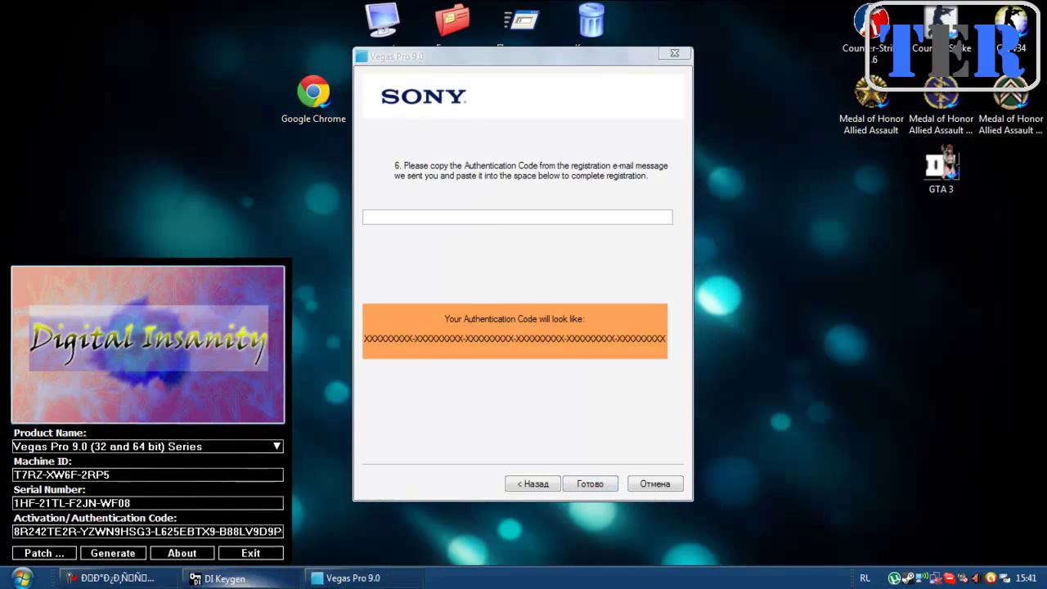
drag(13, 531, 286, 530)
right_click(255, 530)
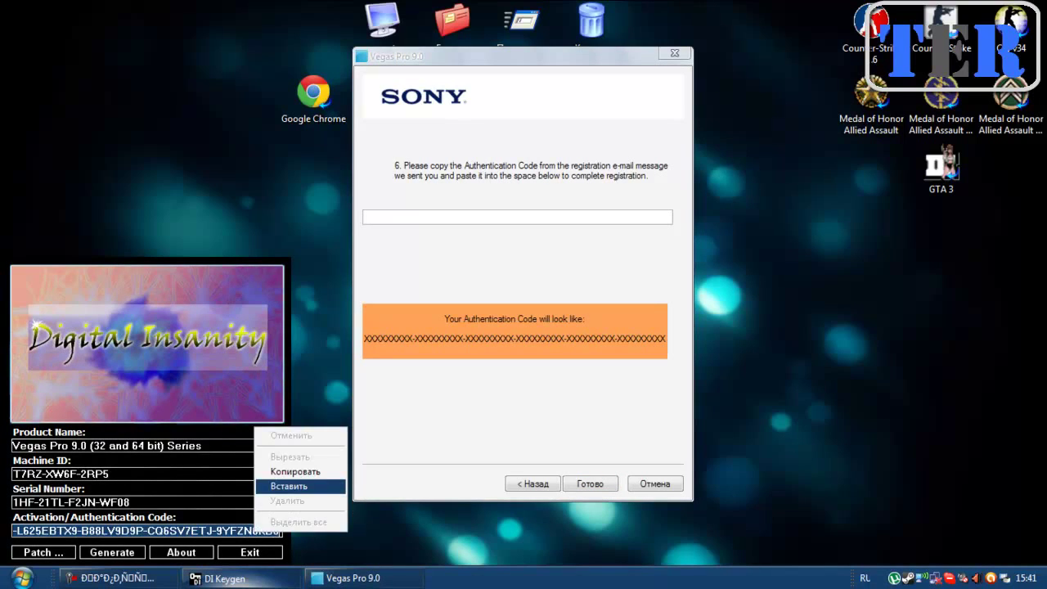
click(282, 470)
right_click(428, 218)
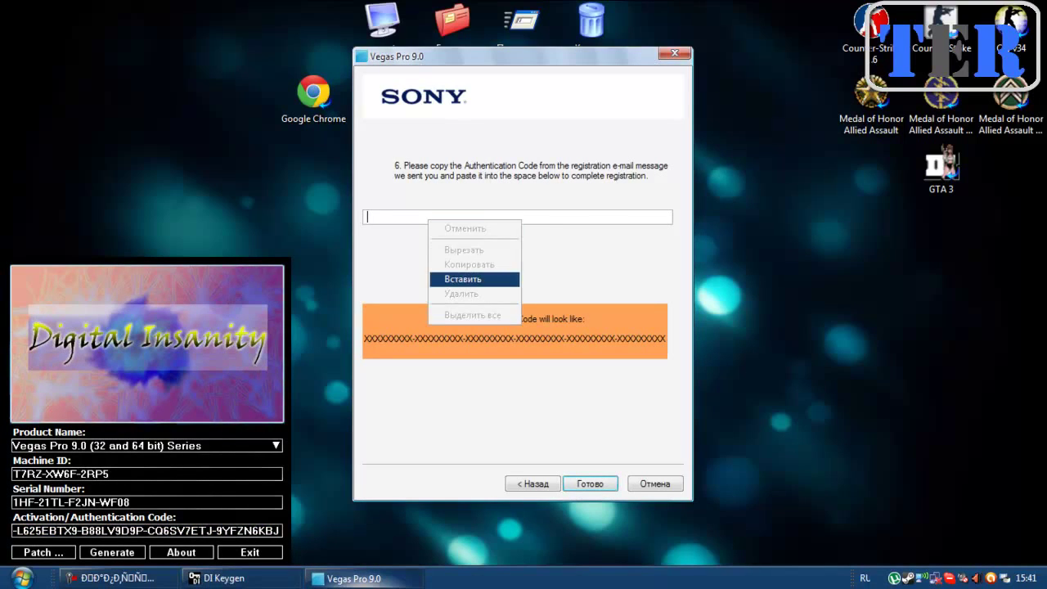
click(462, 279)
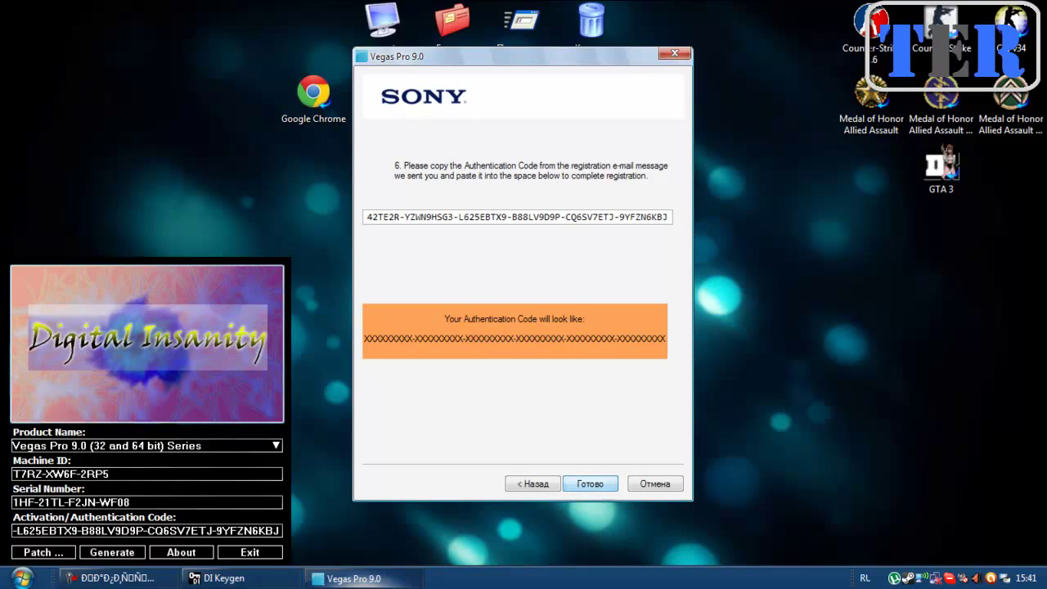
click(590, 483)
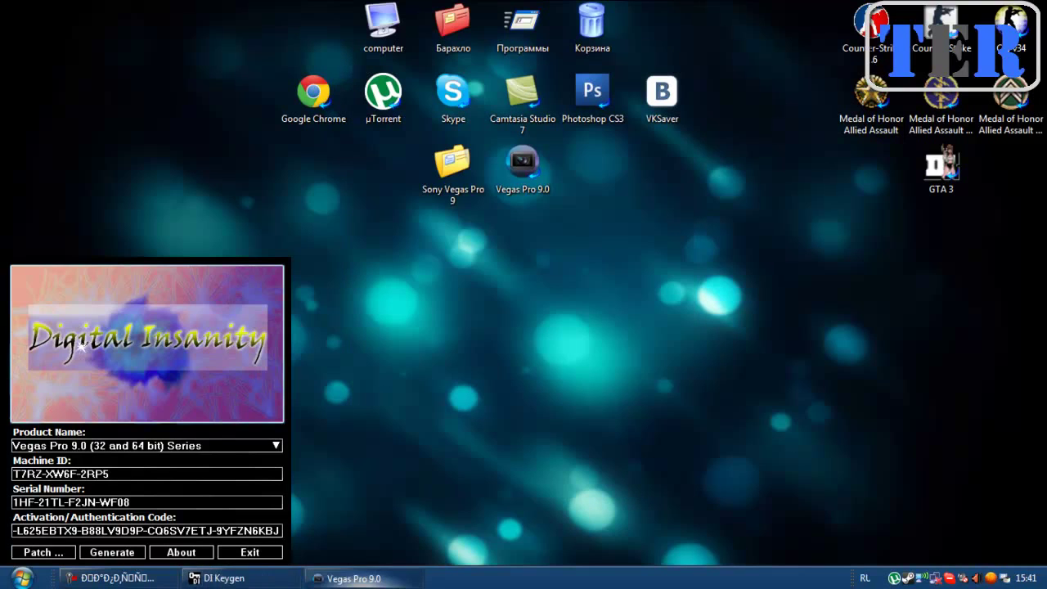
Exit DI Keygen and dismiss the Sony Net Notify update notice in Vegas Pro 9.0.
click(249, 551)
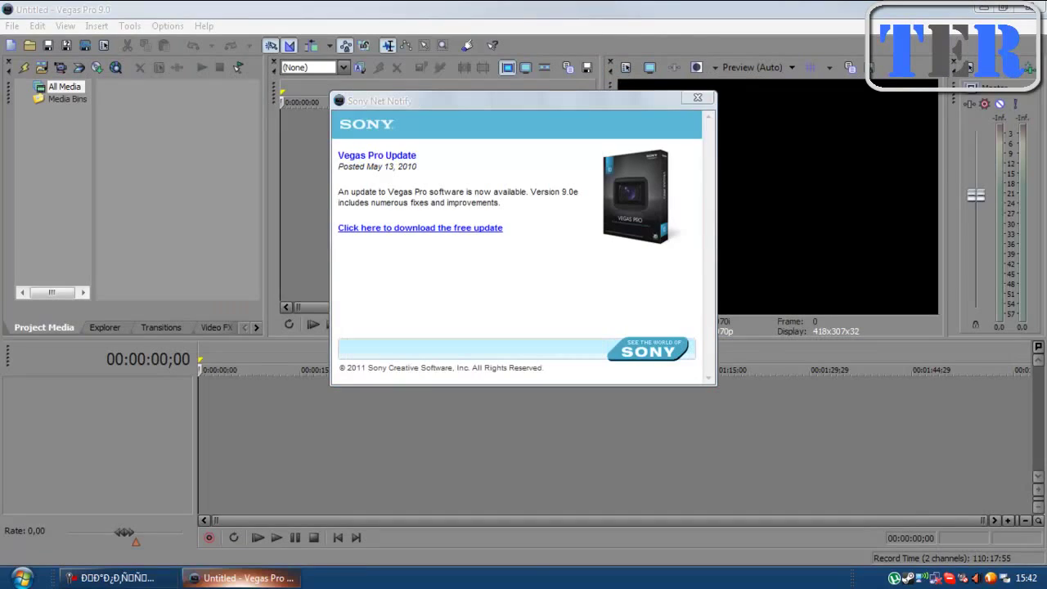
click(697, 98)
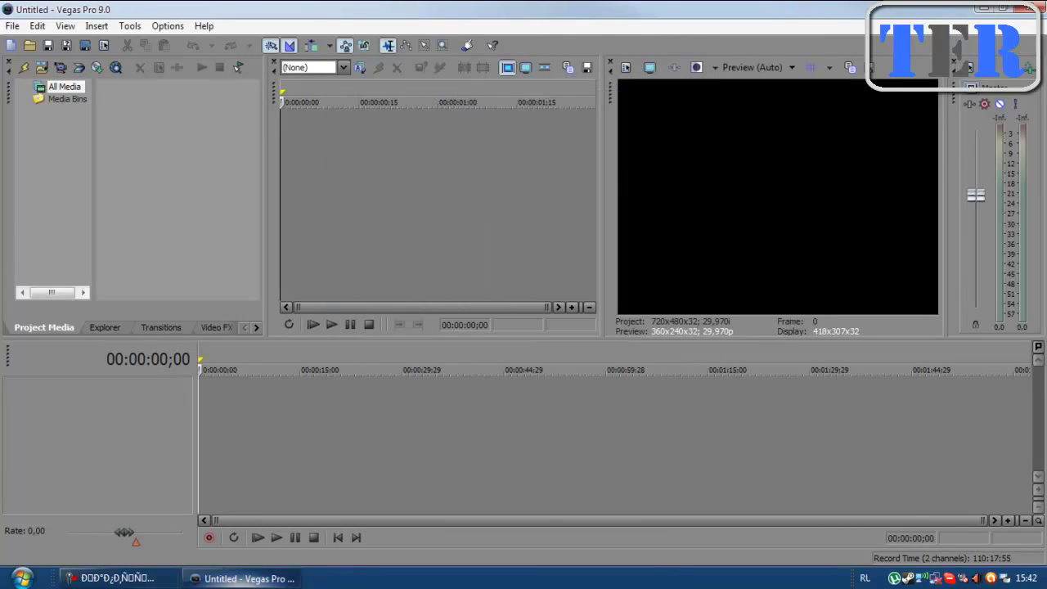